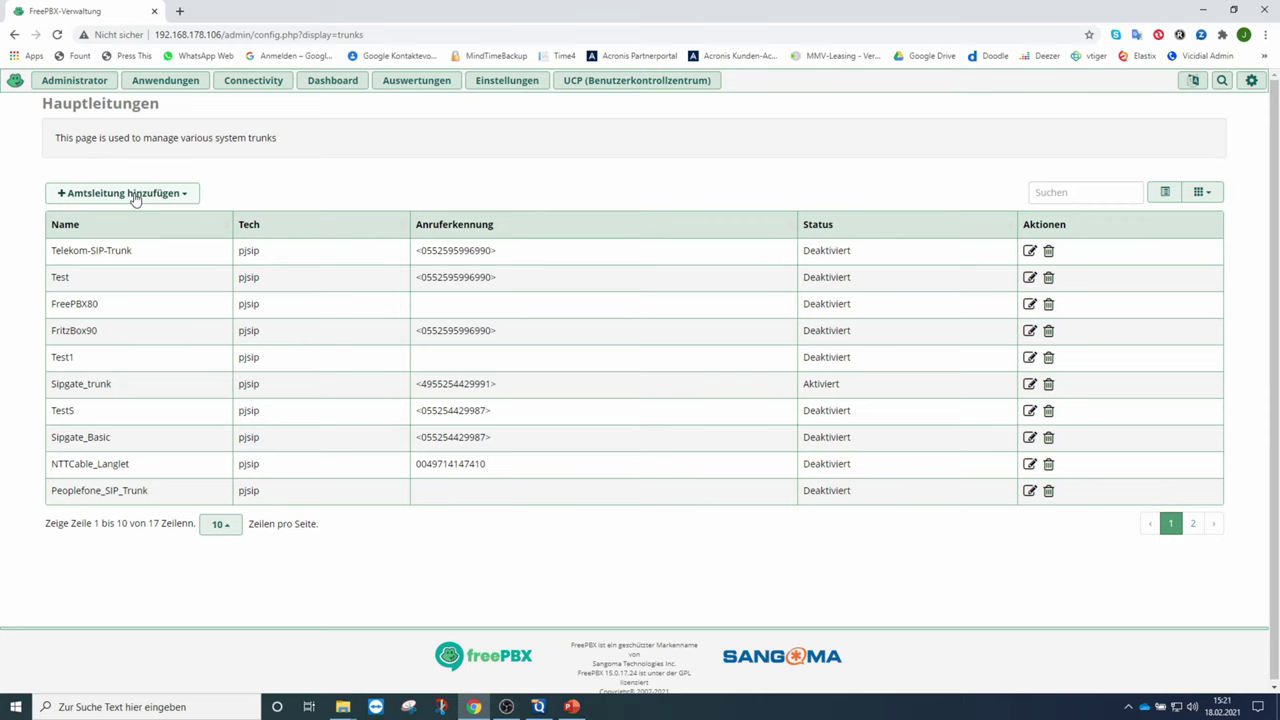
- From the trunk list, bring up the Add Trunk choices of trunk types
{"action": "left_click", "coordinate": [137, 198]}
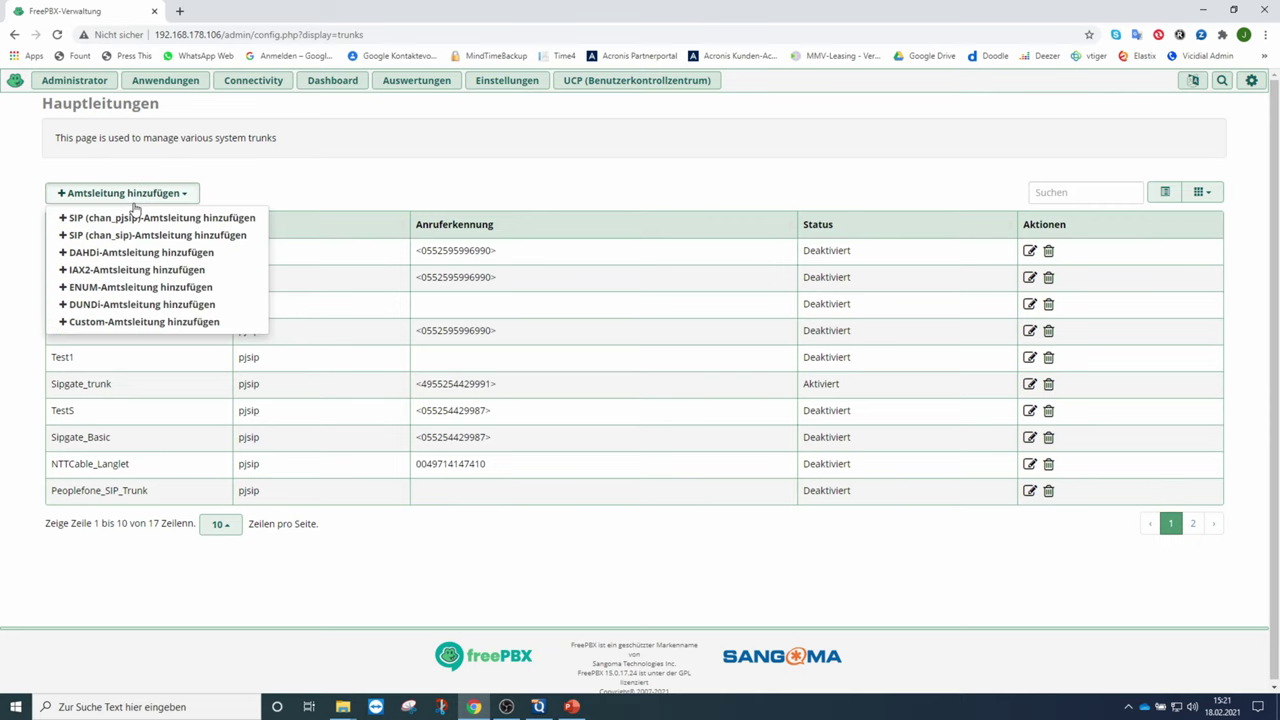
- Start a new chan_pjsip trunk named Kabel_Deutschland
{"action": "left_click", "coordinate": [122, 226]}
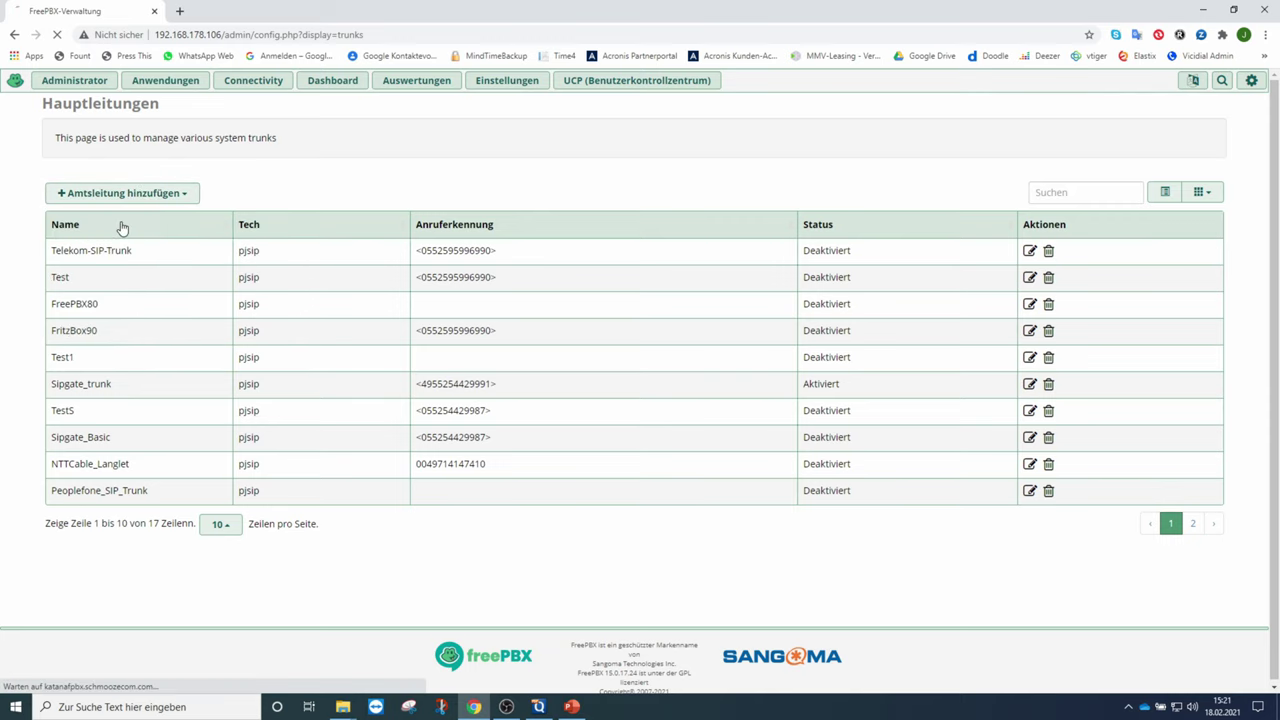
{"action": "left_click", "coordinate": [416, 162]}
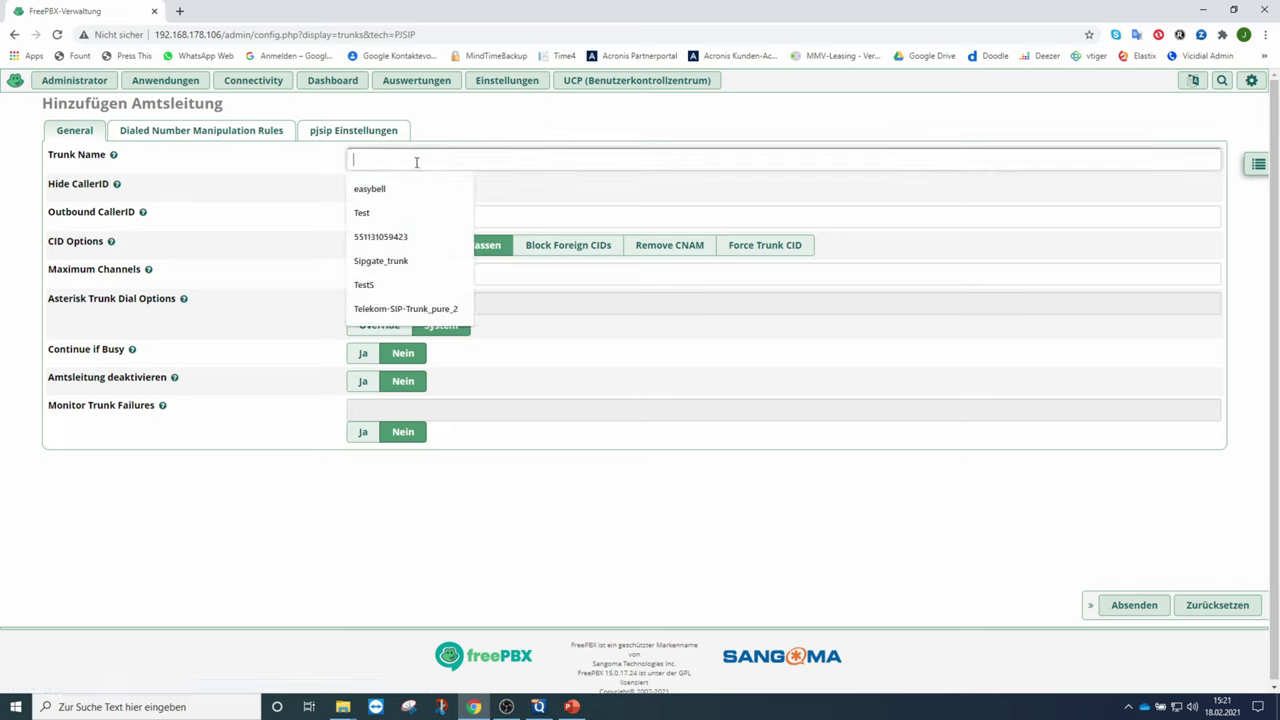
{"action": "type", "text": "Kab"}
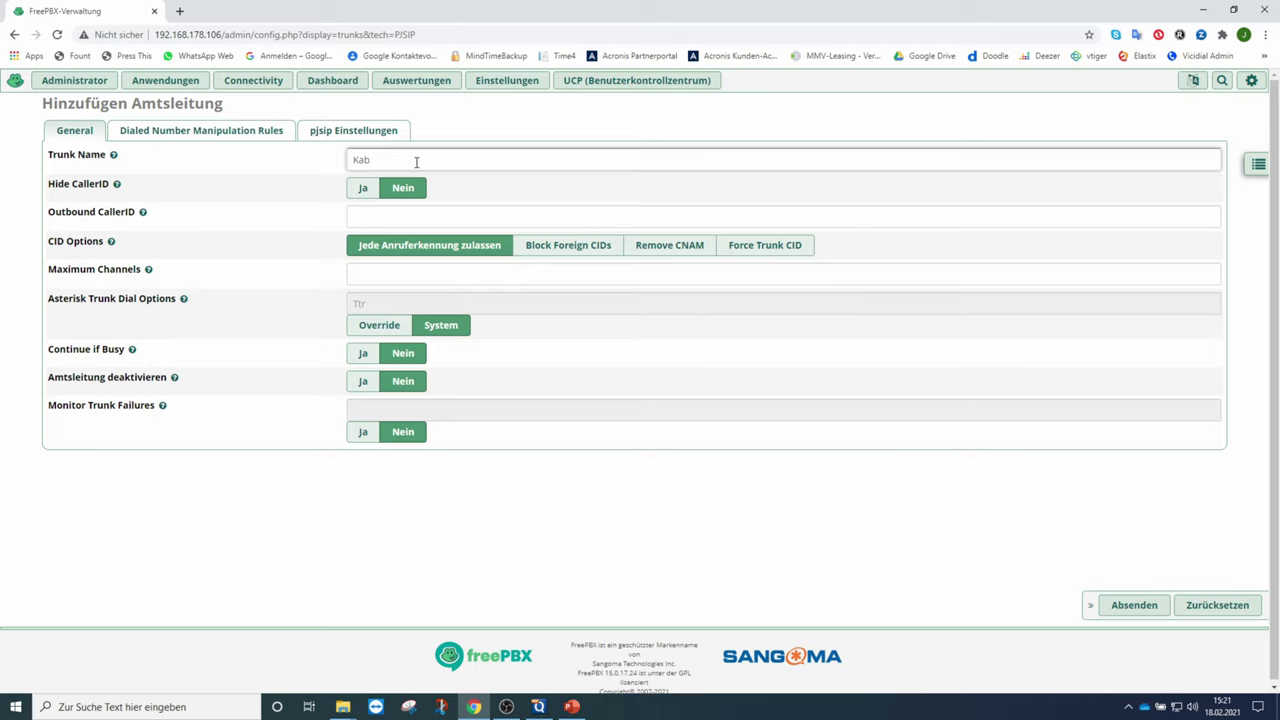
{"action": "type", "text": "el_Deutschland"}
{"action": "left_click", "coordinate": [340, 208]}
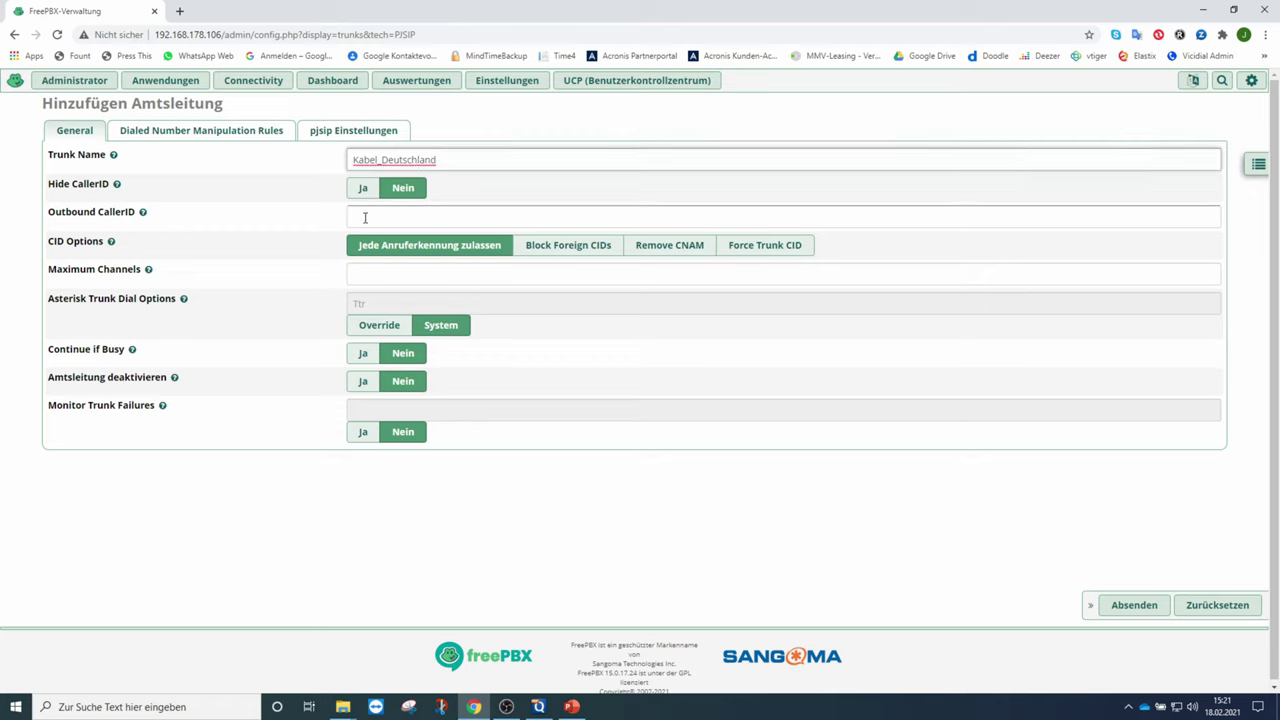
- Enter the trunk's outbound caller ID number and set Maximum Channels to 2
{"action": "left_click", "coordinate": [365, 217]}
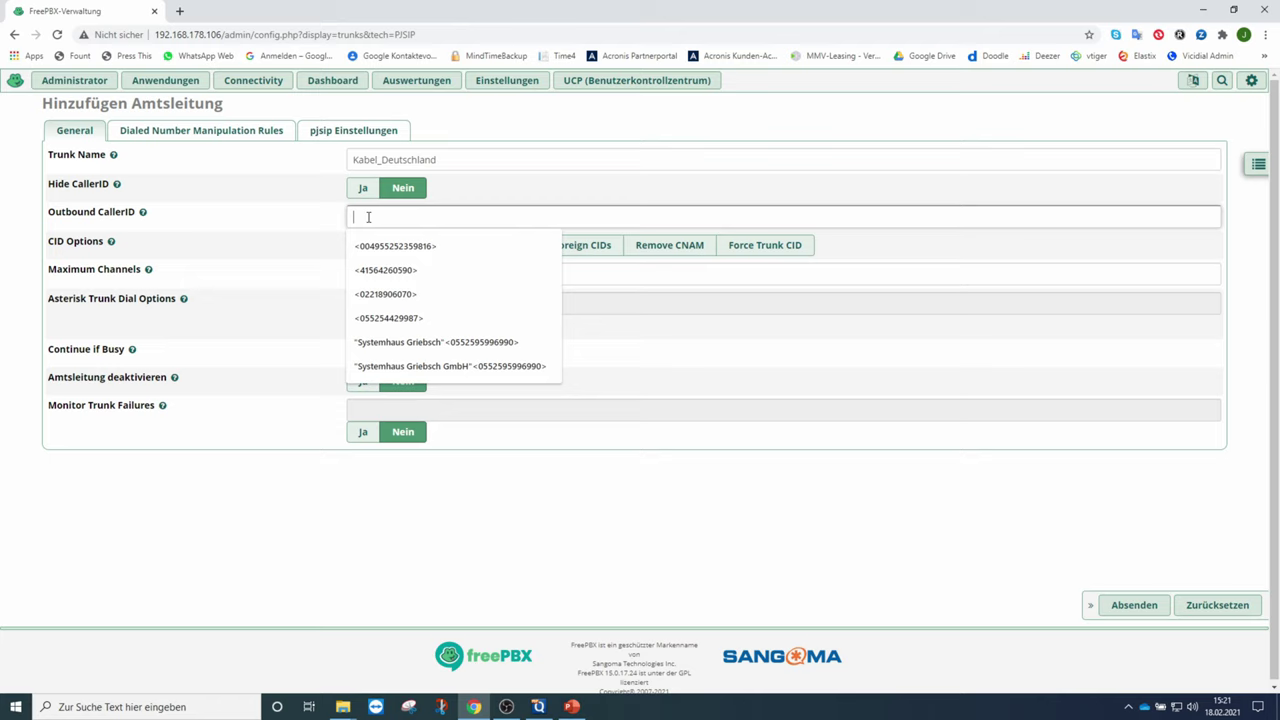
{"action": "type", "text": "<"}
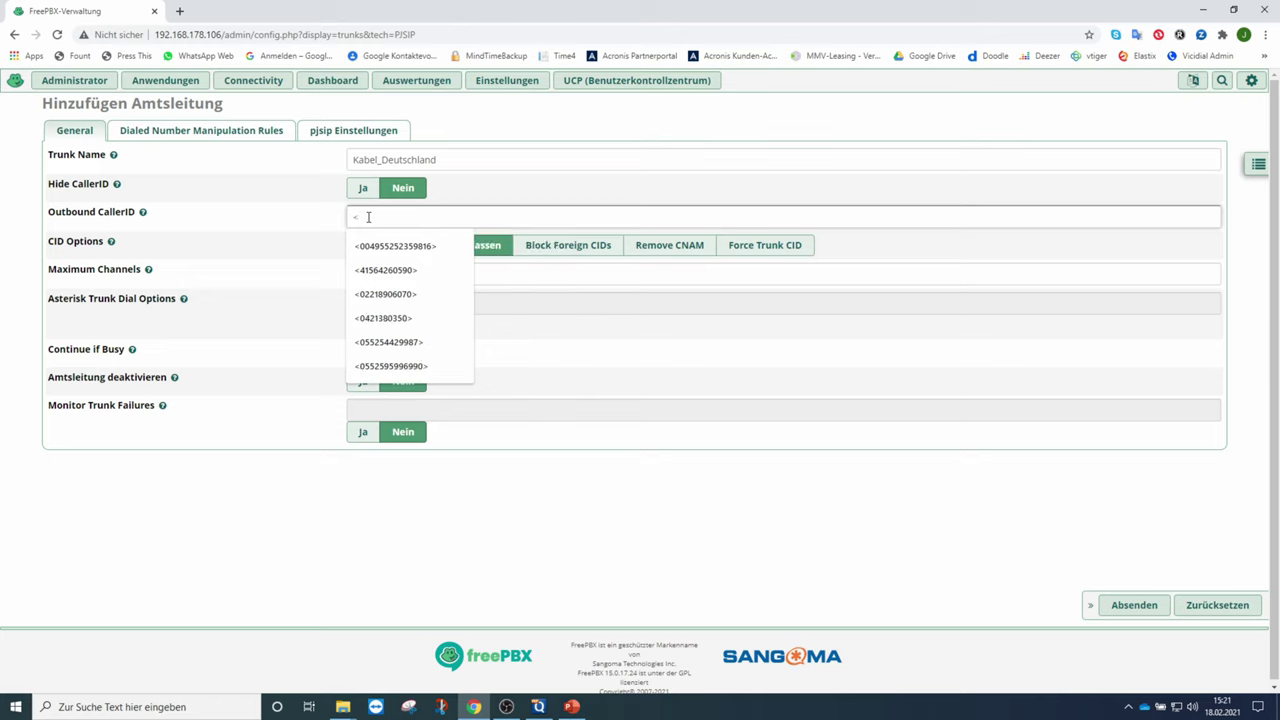
{"action": "type", "text": "+49"}
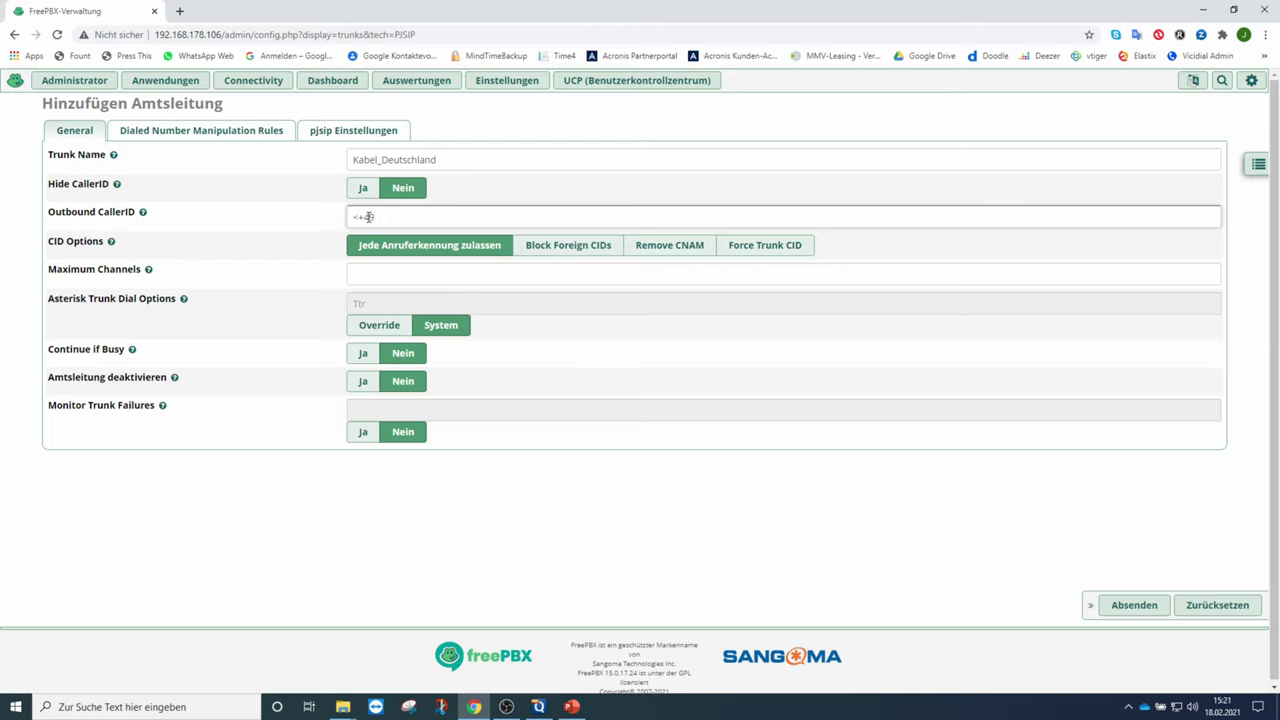
{"action": "type", "text": "123646666666"}
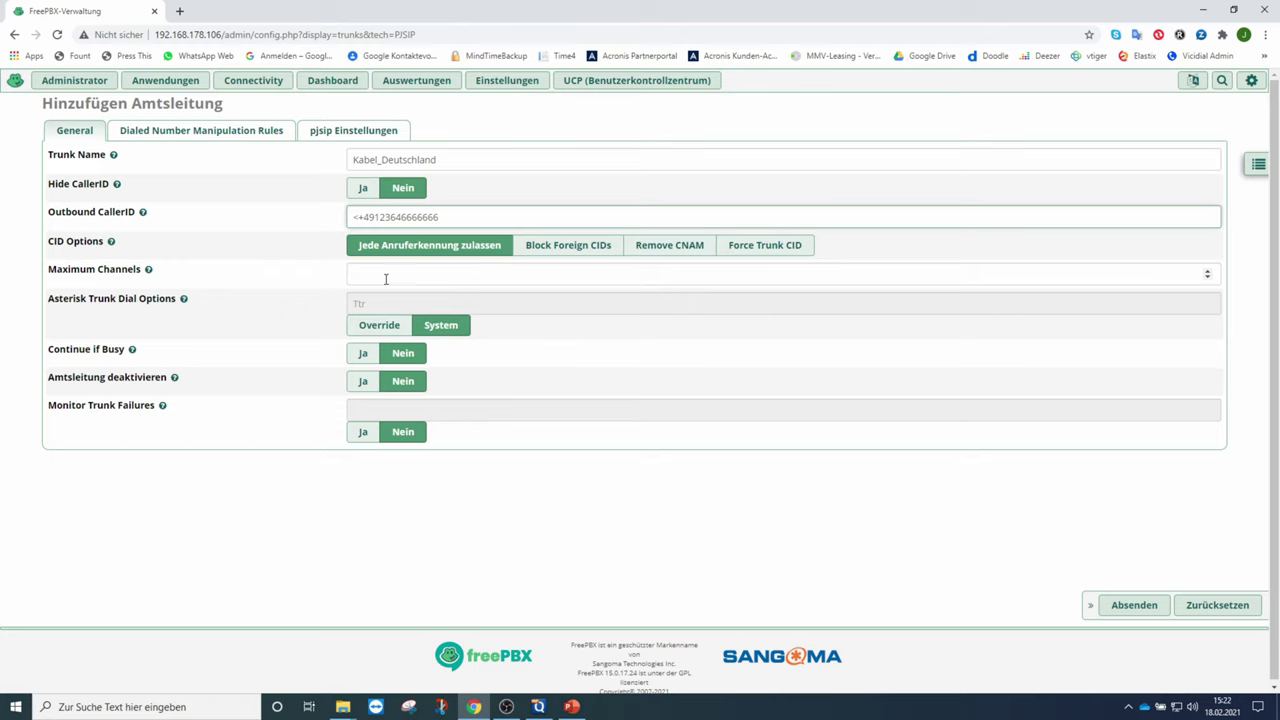
{"action": "left_click", "coordinate": [354, 275]}
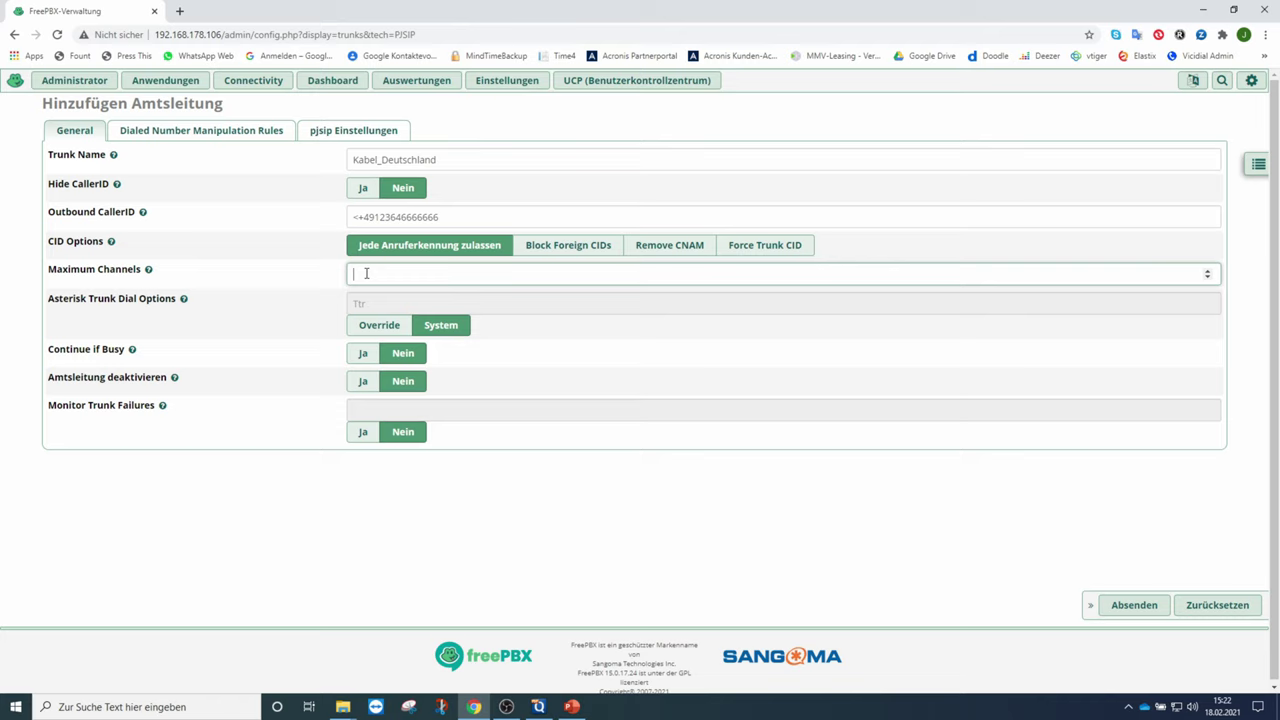
{"action": "type", "text": "2"}
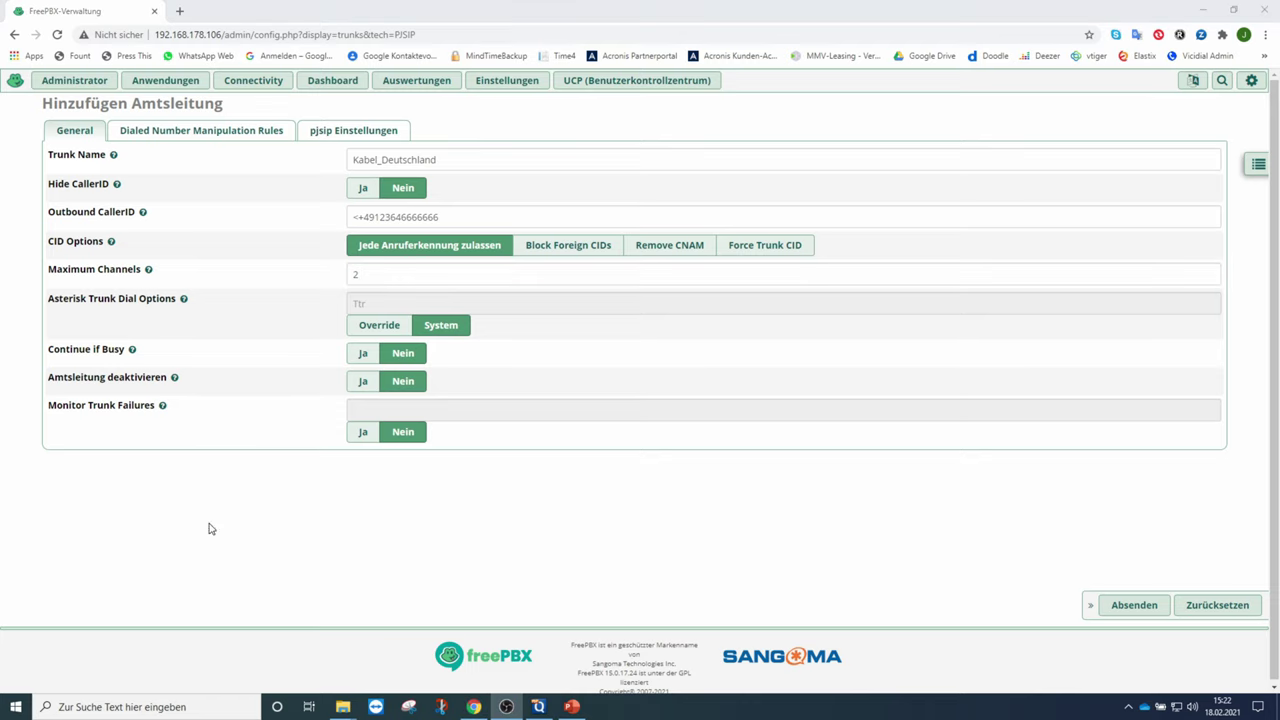
- In the pjsip Settings, enter the account username and password
{"action": "left_click", "coordinate": [366, 136]}
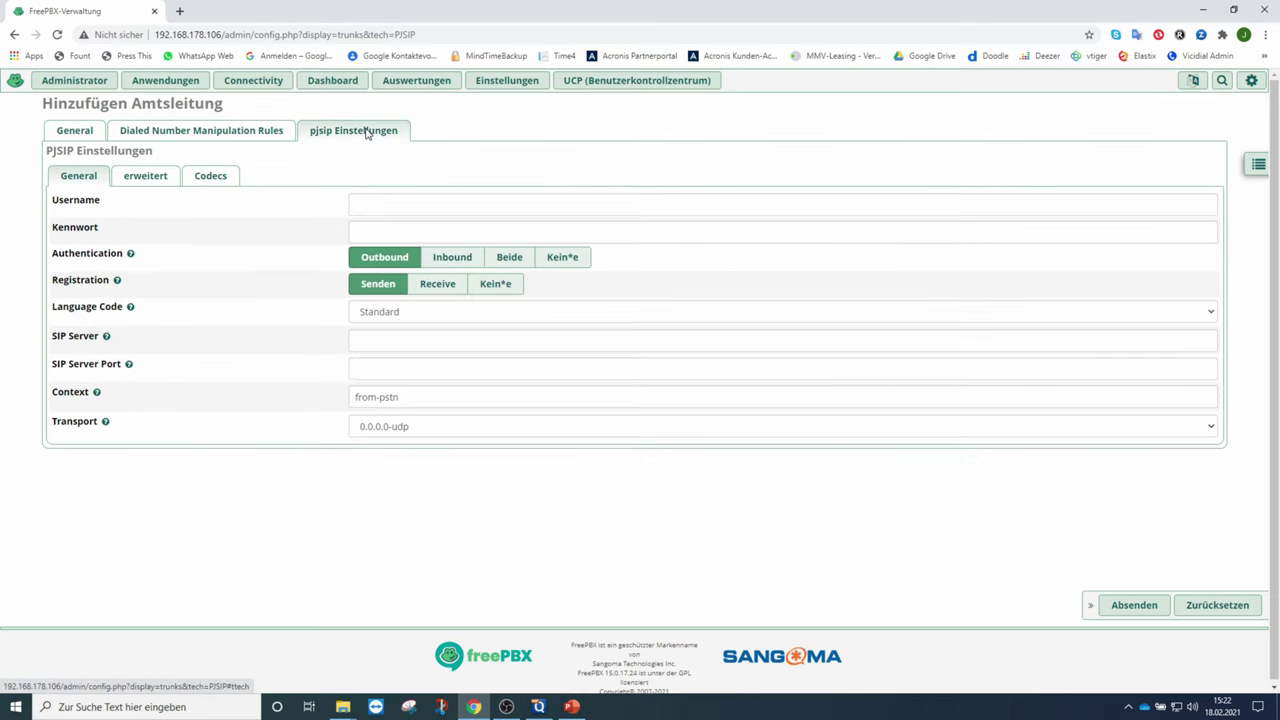
{"action": "left_click", "coordinate": [371, 204]}
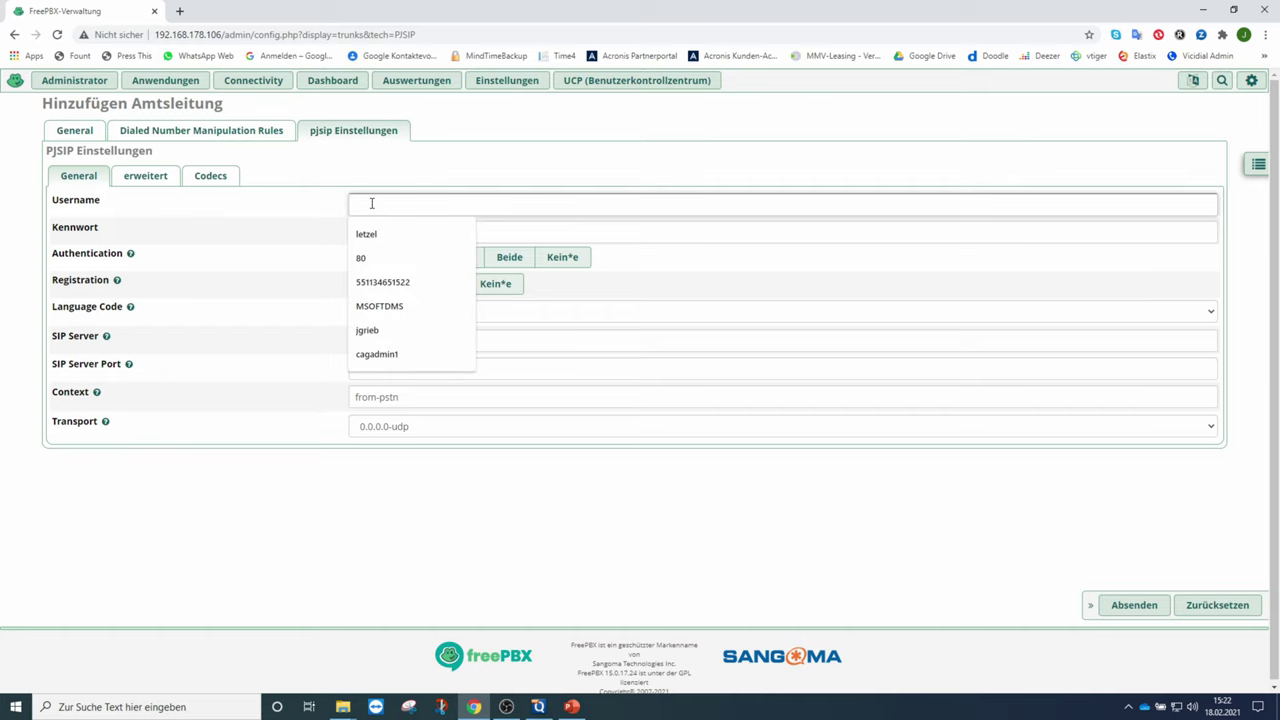
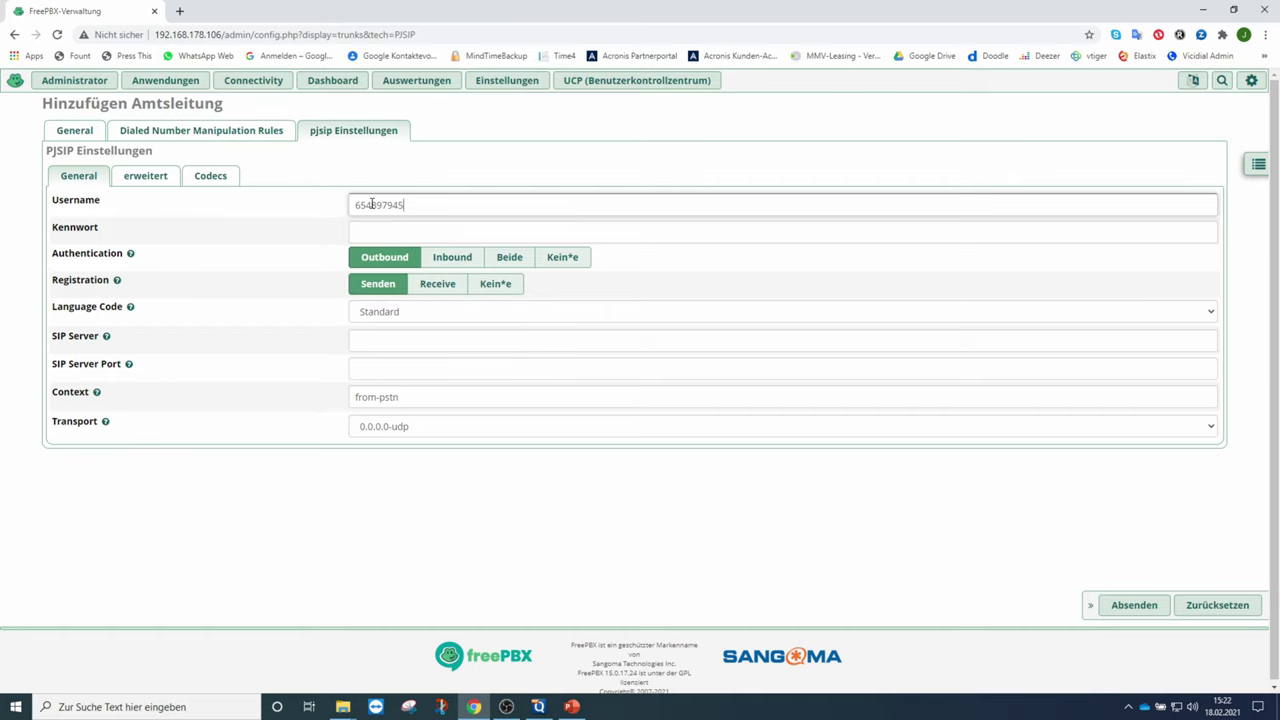
{"action": "left_click", "coordinate": [373, 229]}
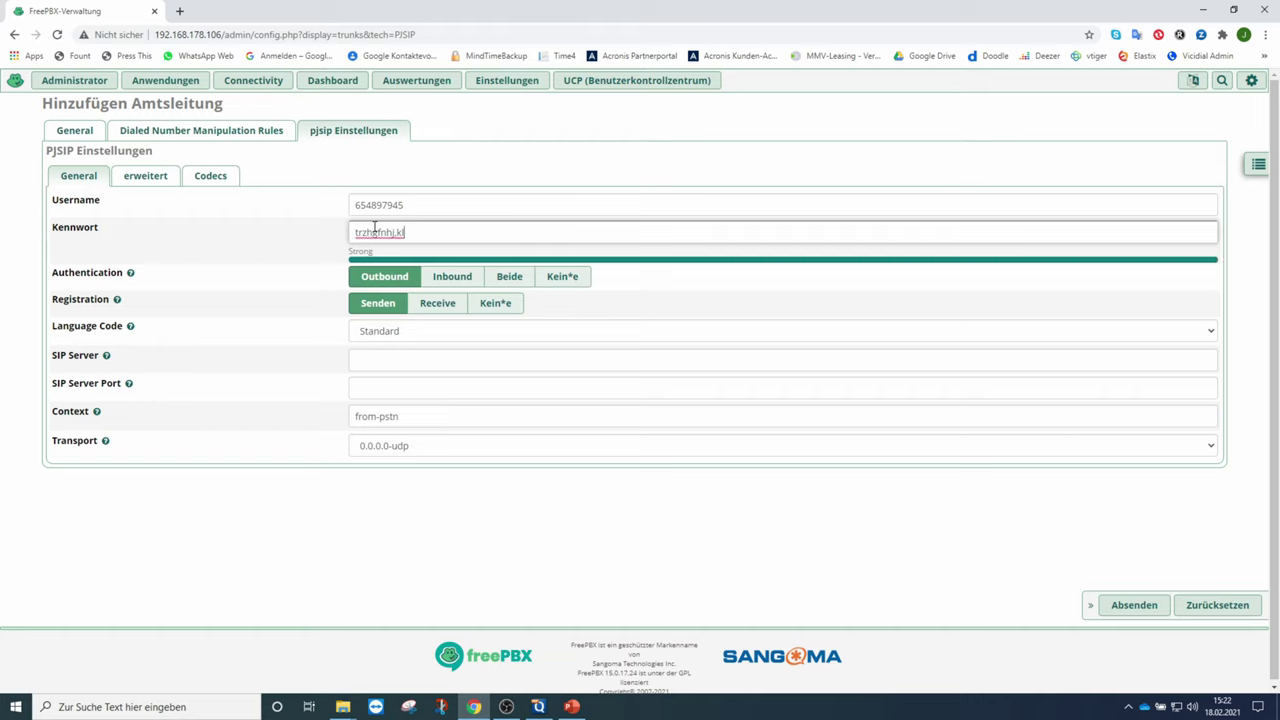
- Set the SIP server to sip.kabelfon.vodafone.de with port 5060
{"action": "left_click", "coordinate": [365, 359]}
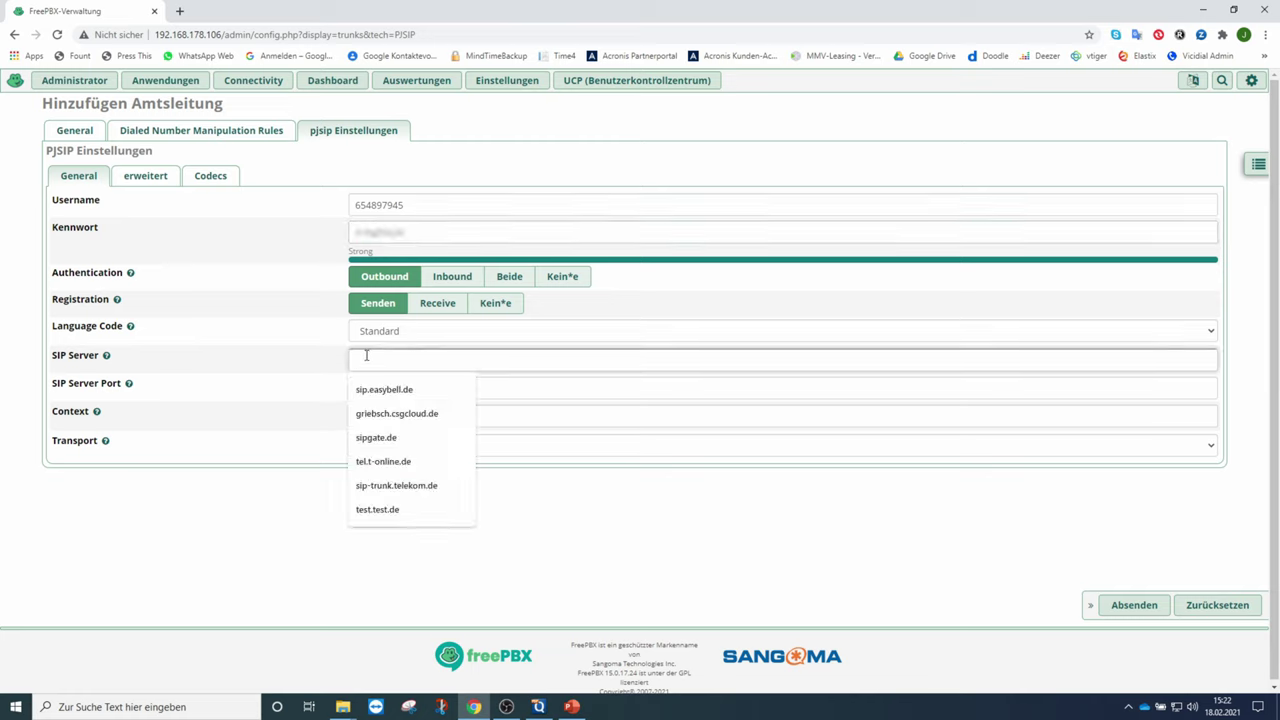
{"action": "type", "text": "sip."}
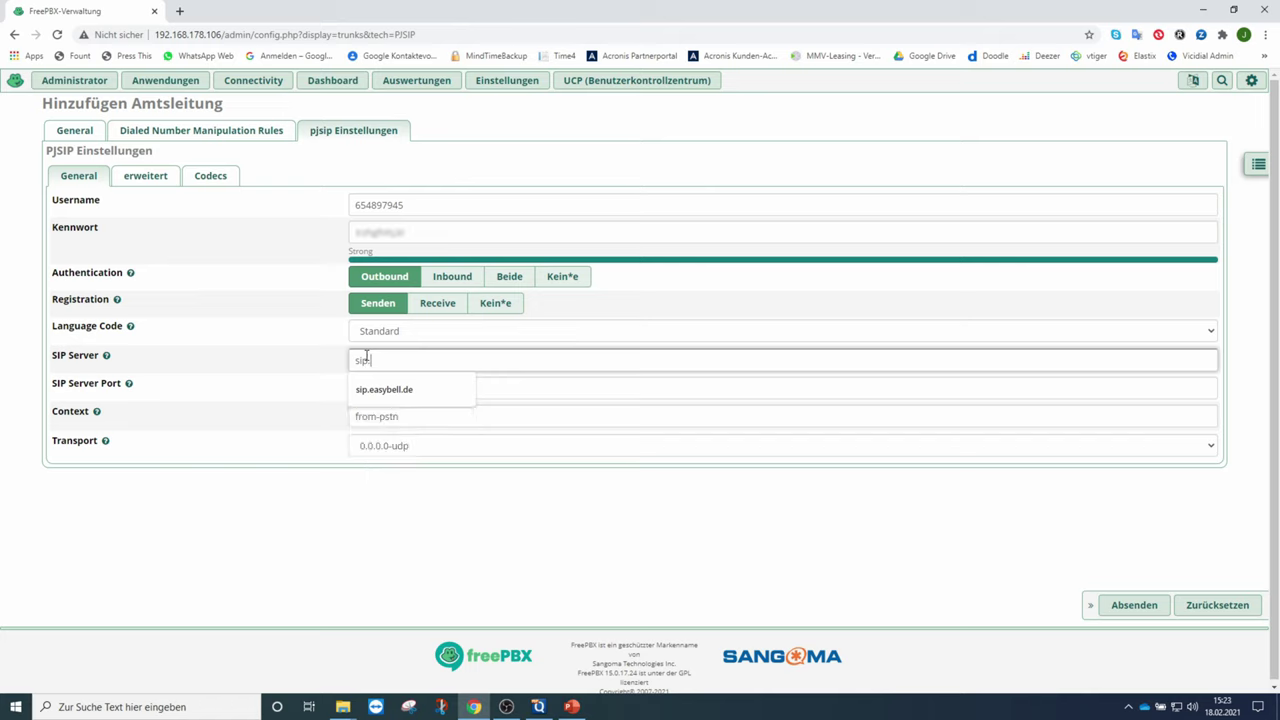
{"action": "type", "text": "kabel"}
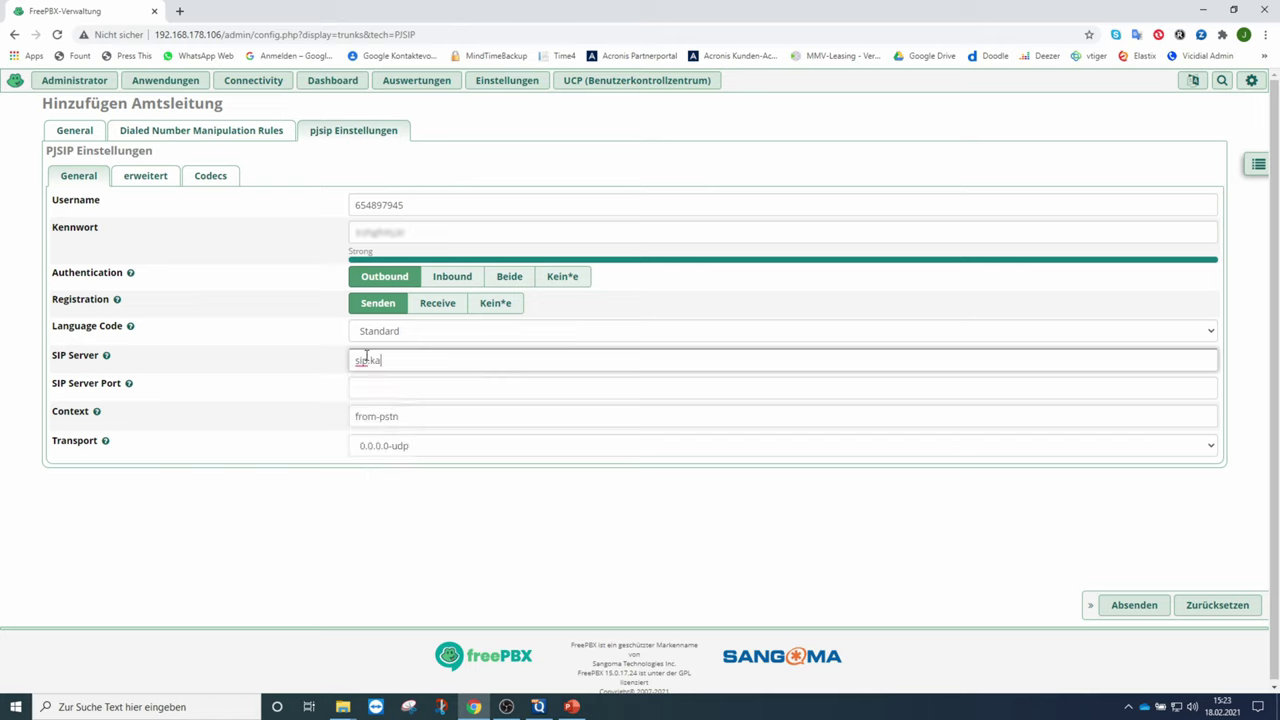
{"action": "type", "text": "fon.vodafone.de"}
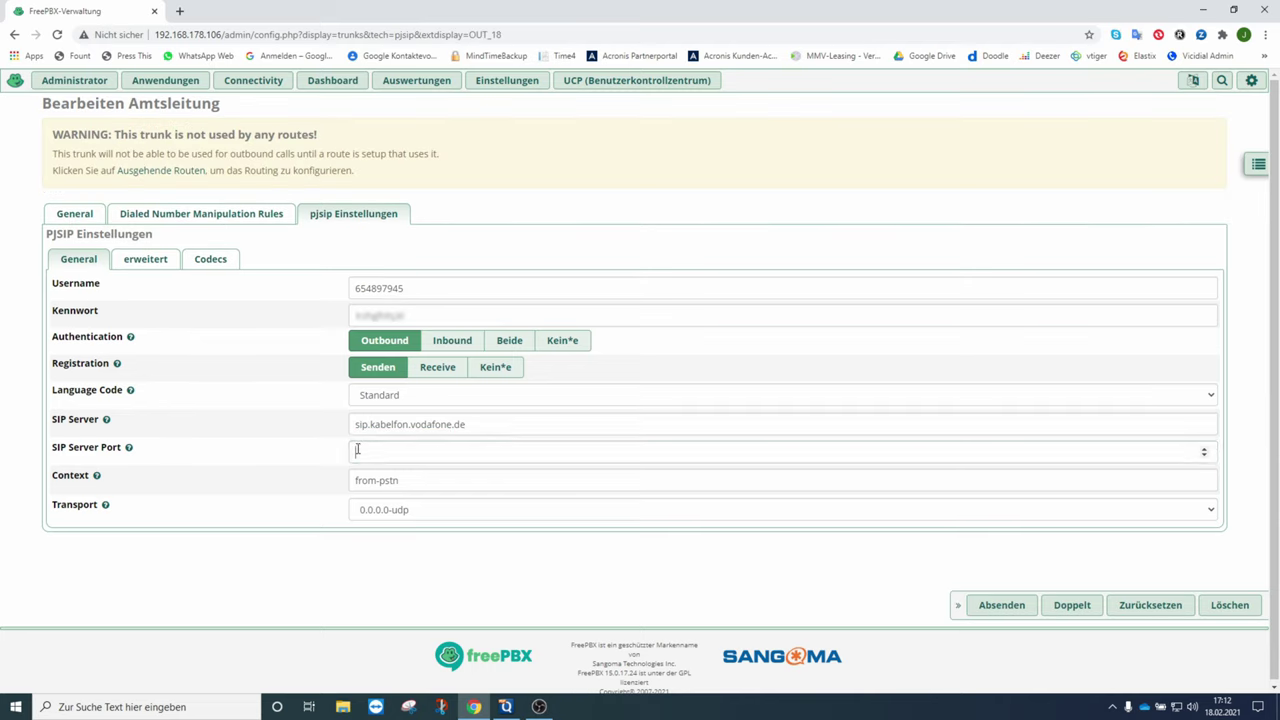
{"action": "left_click", "coordinate": [355, 449]}
{"action": "type", "text": "5060"}
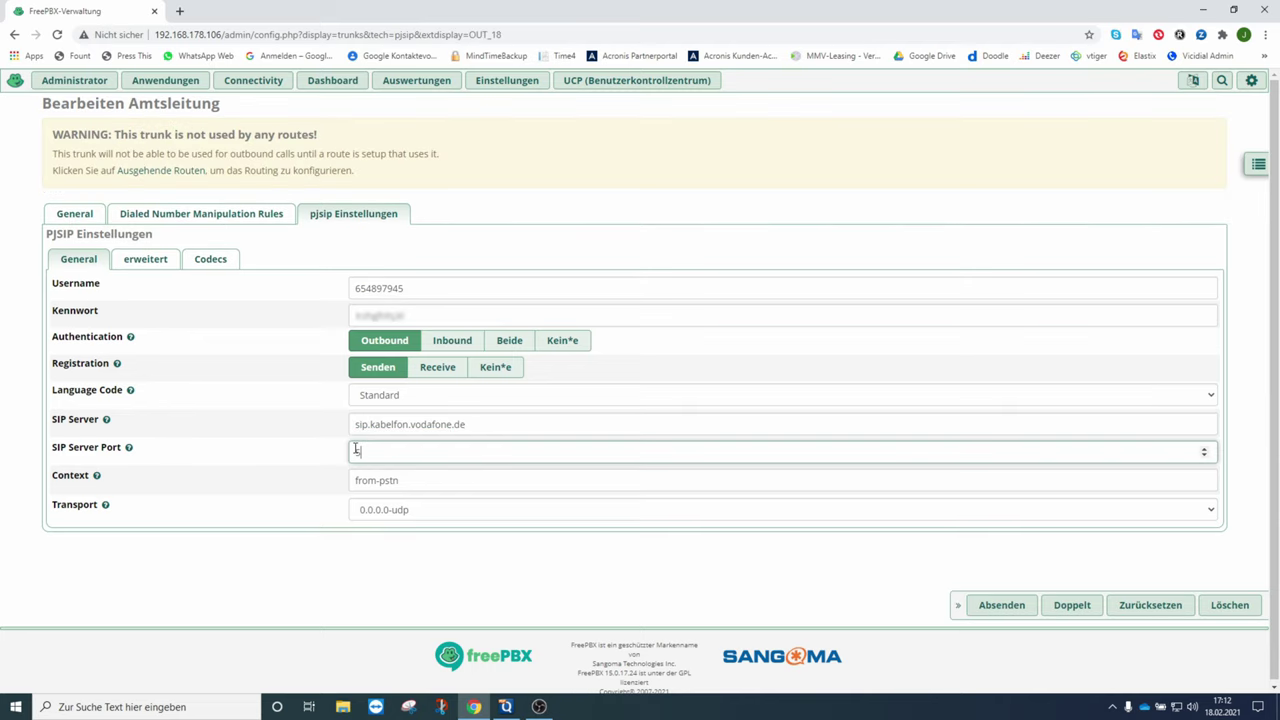
{"action": "left_click", "coordinate": [308, 543]}
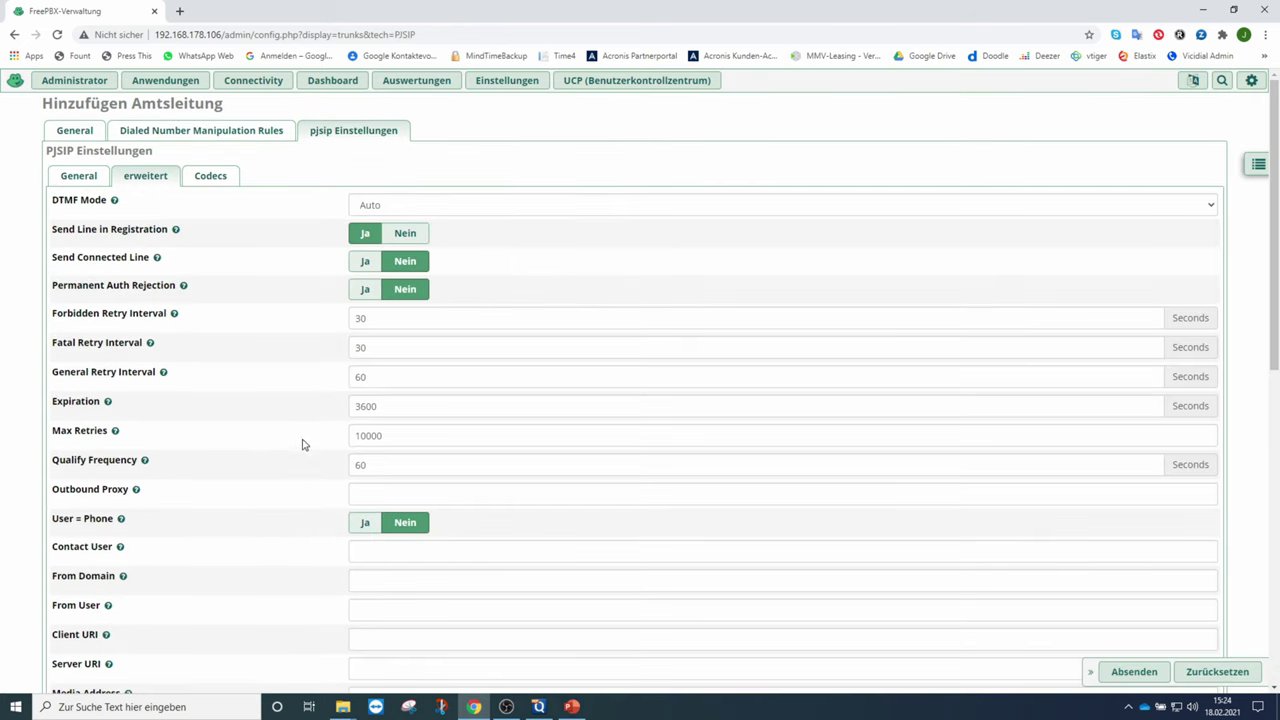
- Change Max Retries to 20 and enter the phone number as Contact User
{"action": "left_click_drag", "start_coordinate": [383, 435], "coordinate": [333, 445]}
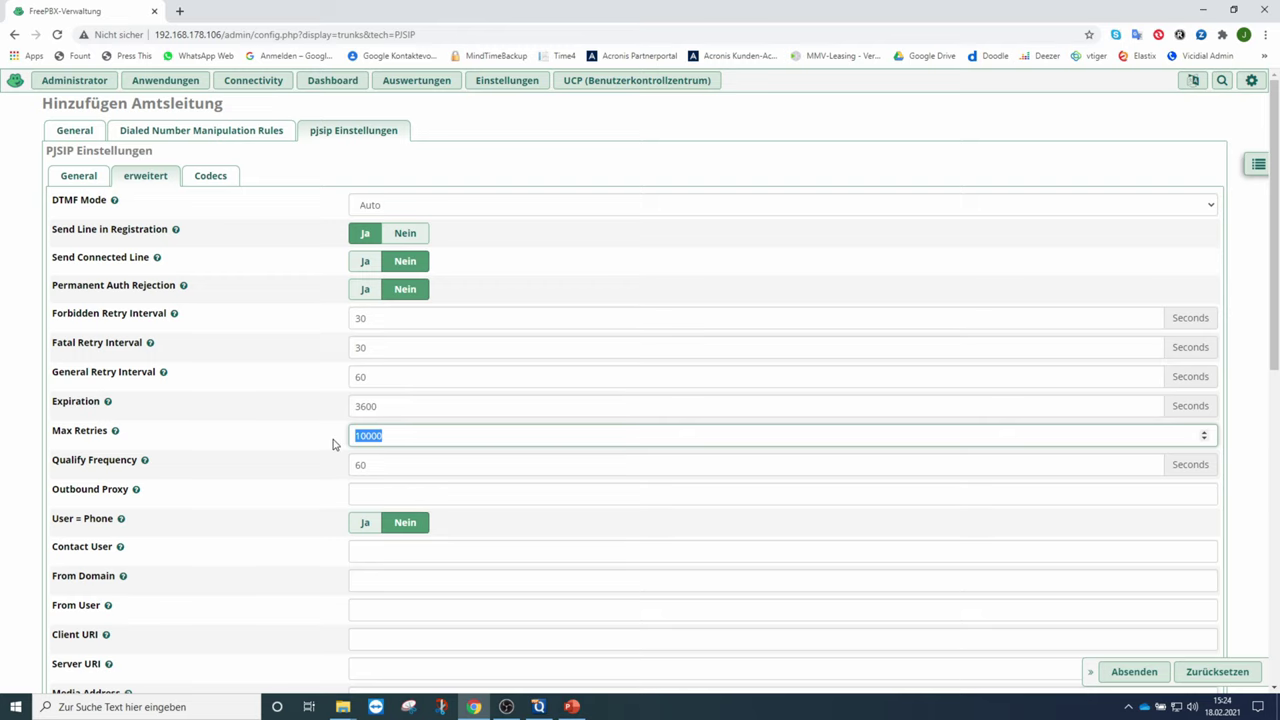
{"action": "type", "text": "20"}
{"action": "scroll", "coordinate": [328, 444], "scroll_direction": "down", "scroll_amount": 1}
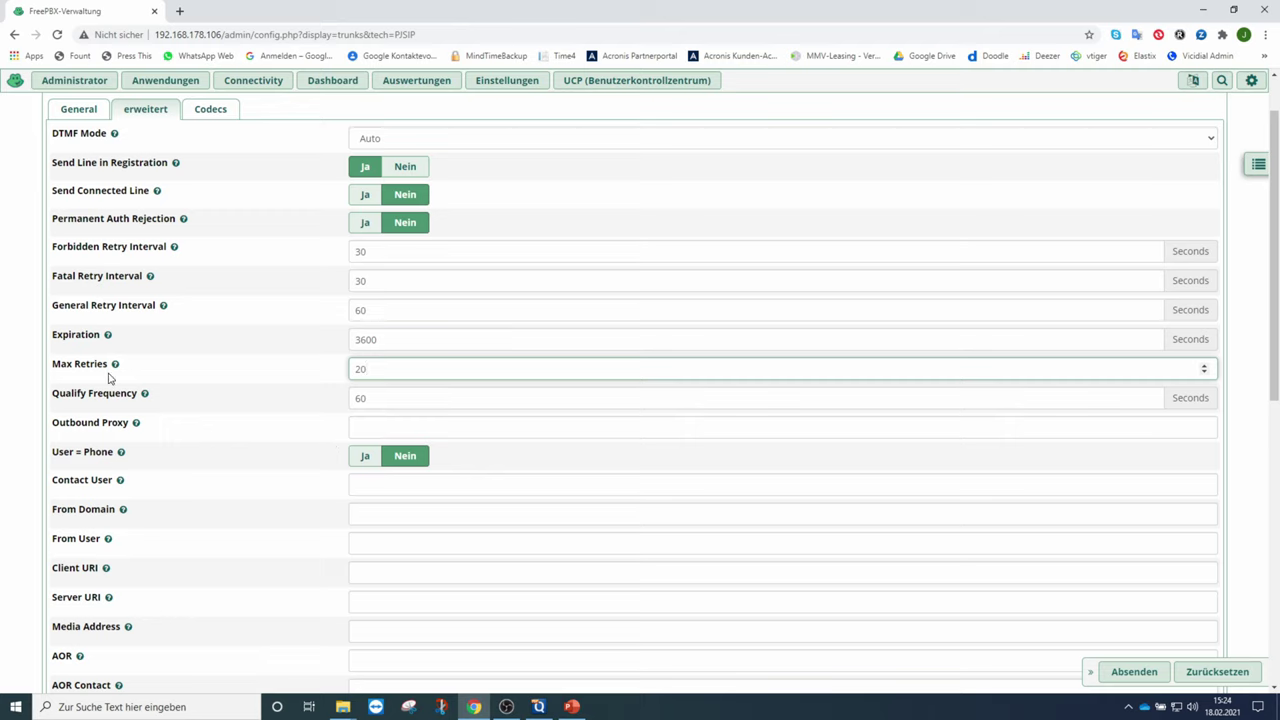
{"action": "left_click", "coordinate": [366, 484]}
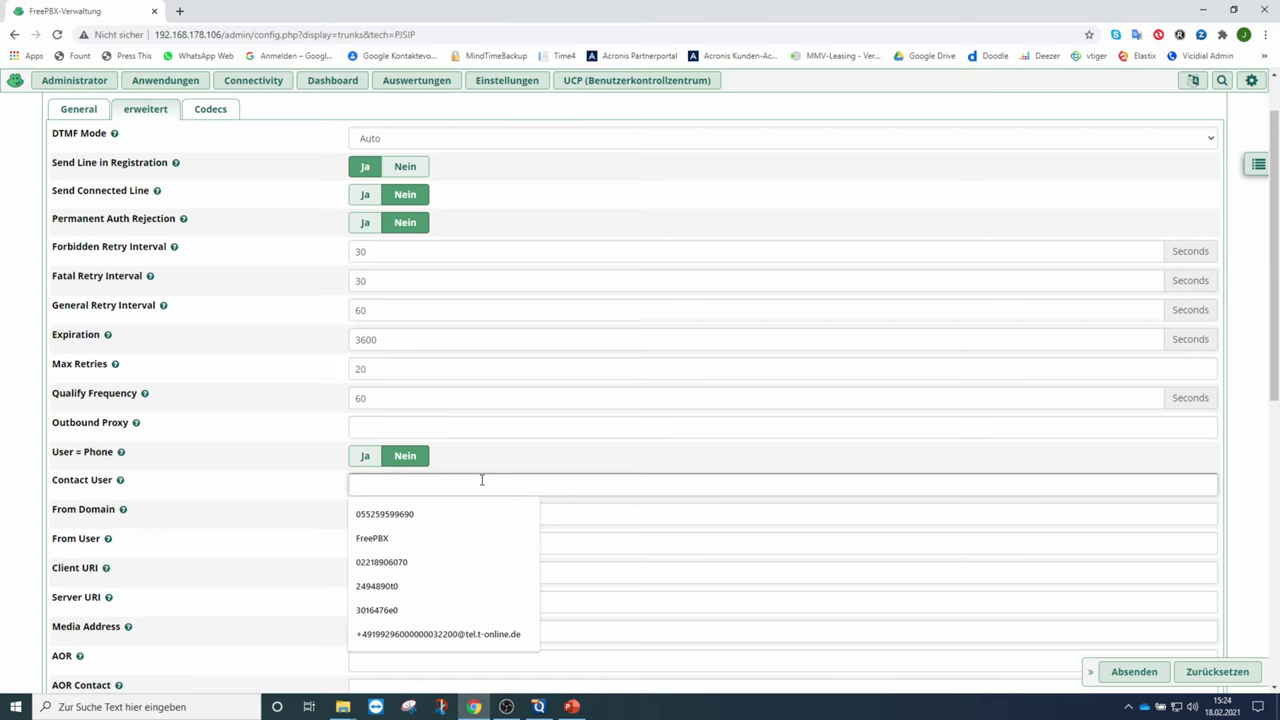
{"action": "type", "text": "+"}
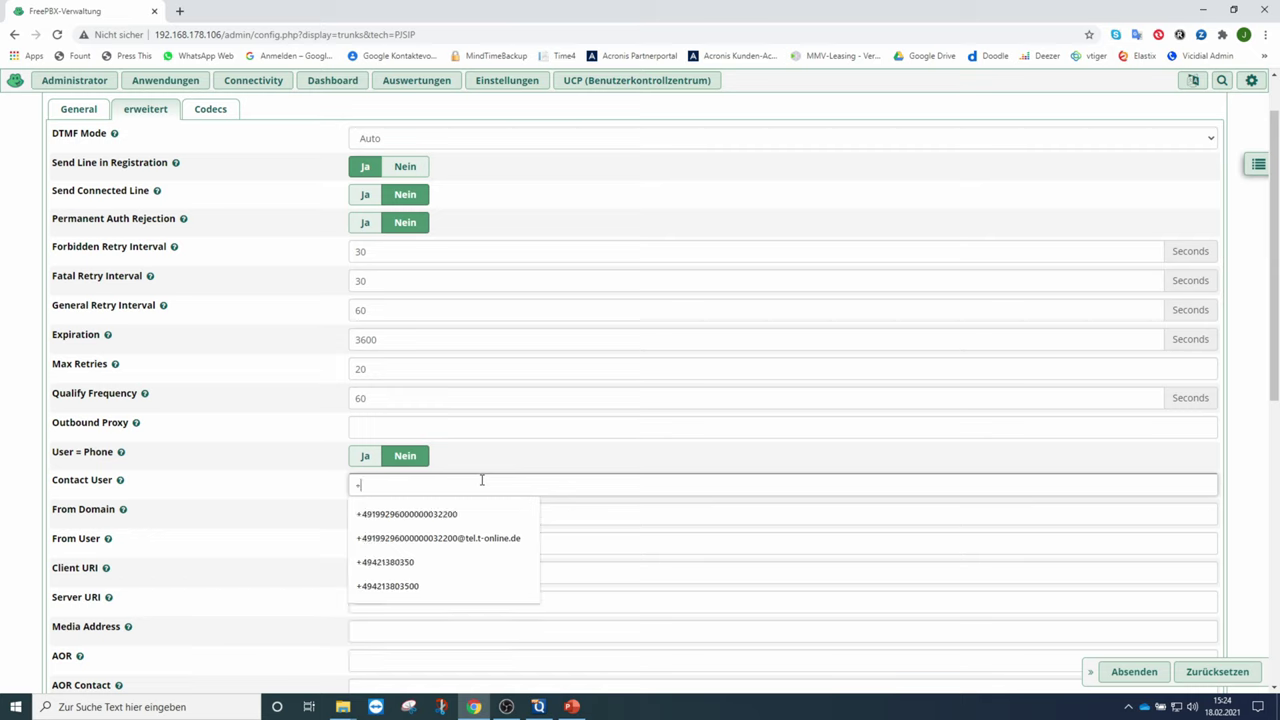
{"action": "type", "text": "4912336"}
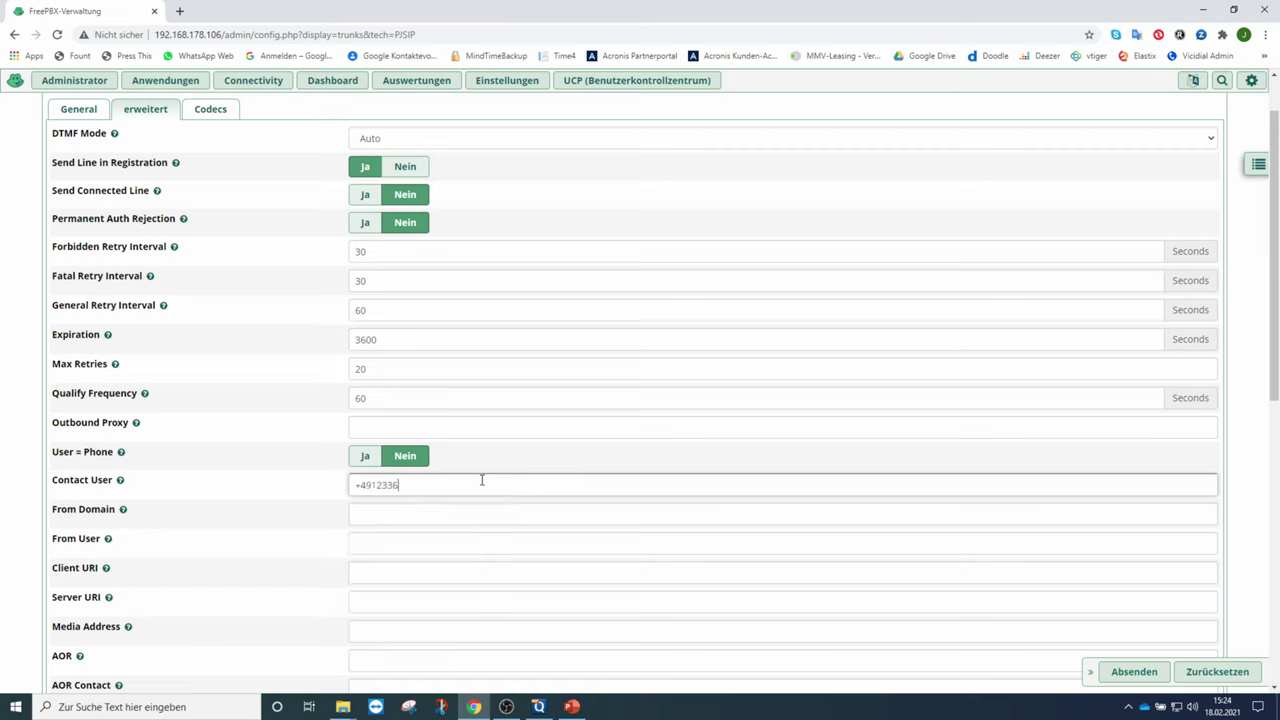
{"action": "type", "text": "567777777"}
- Set the From Domain to sip.kabelfon.vodafone.de
{"action": "left_click", "coordinate": [363, 511]}
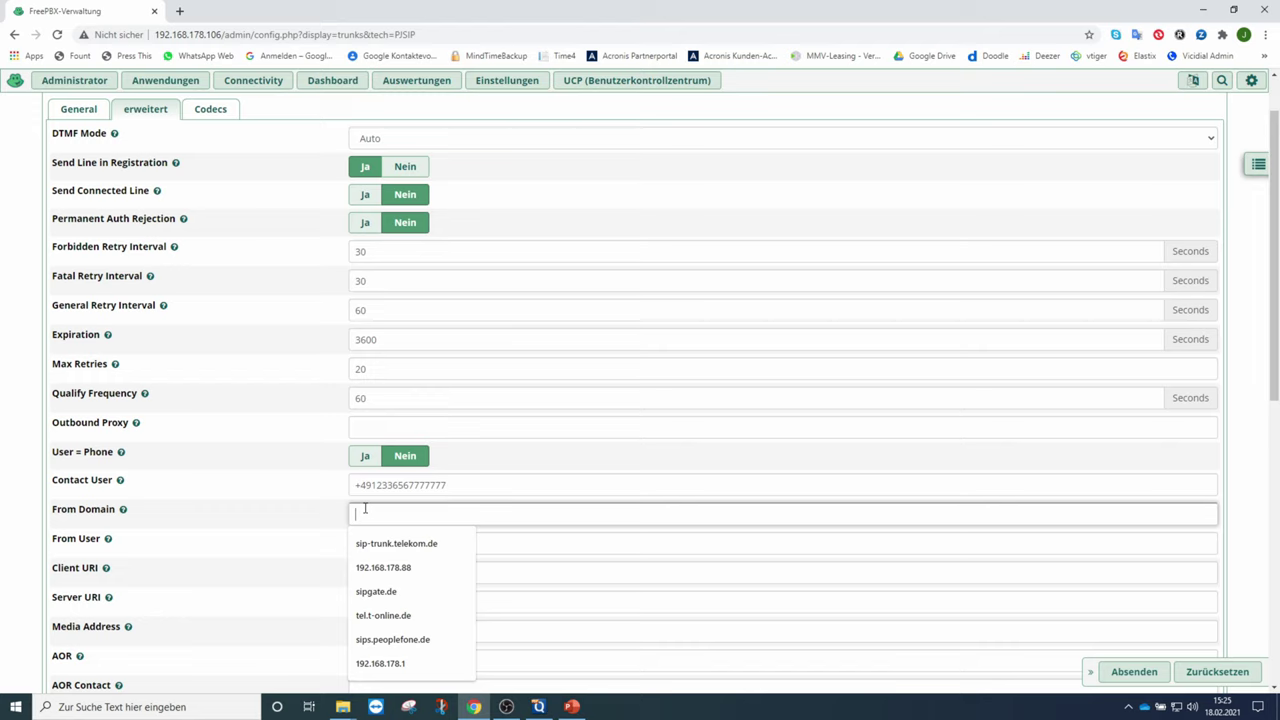
{"action": "type", "text": "sip"}
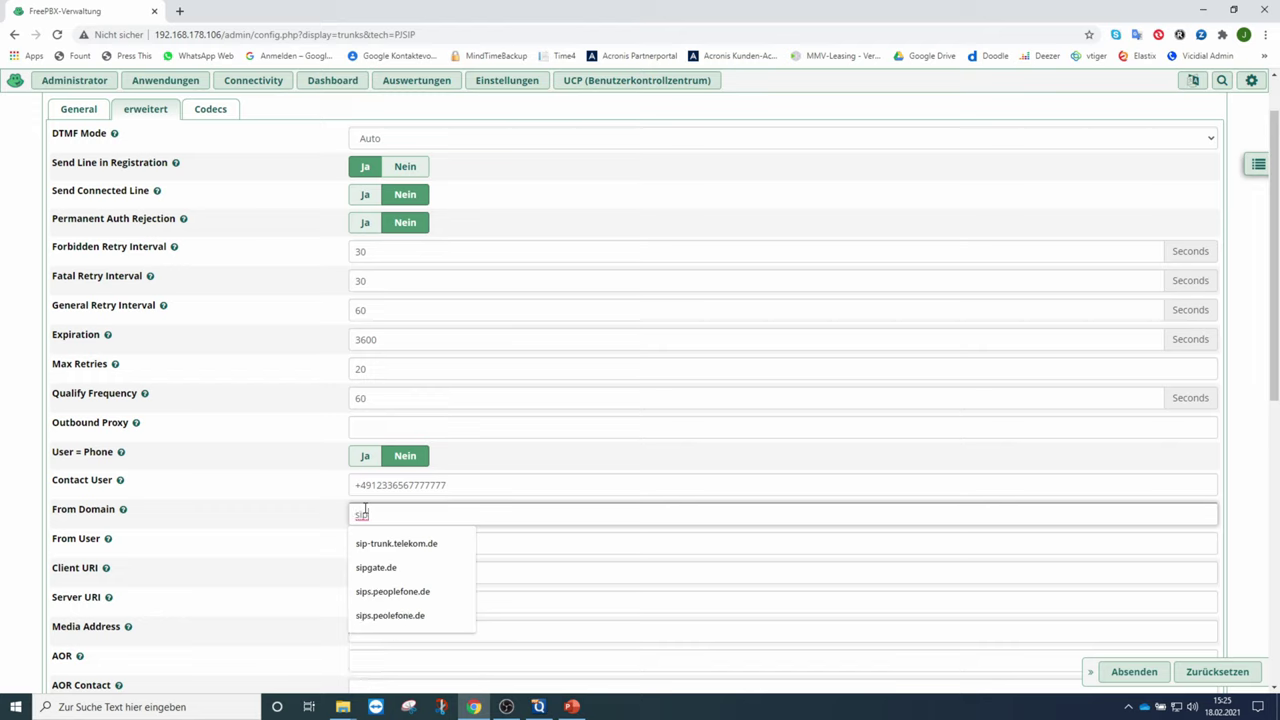
{"action": "type", "text": "."}
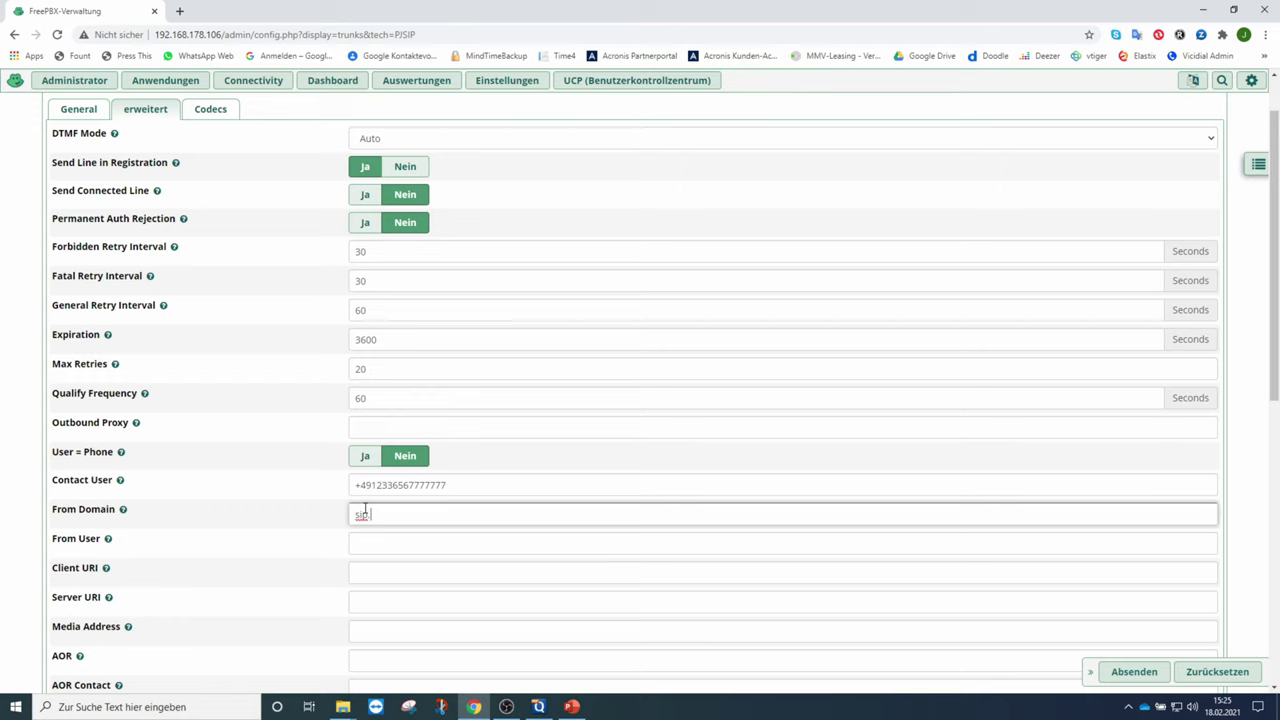
{"action": "type", "text": "kabelfon.vodafone.de"}
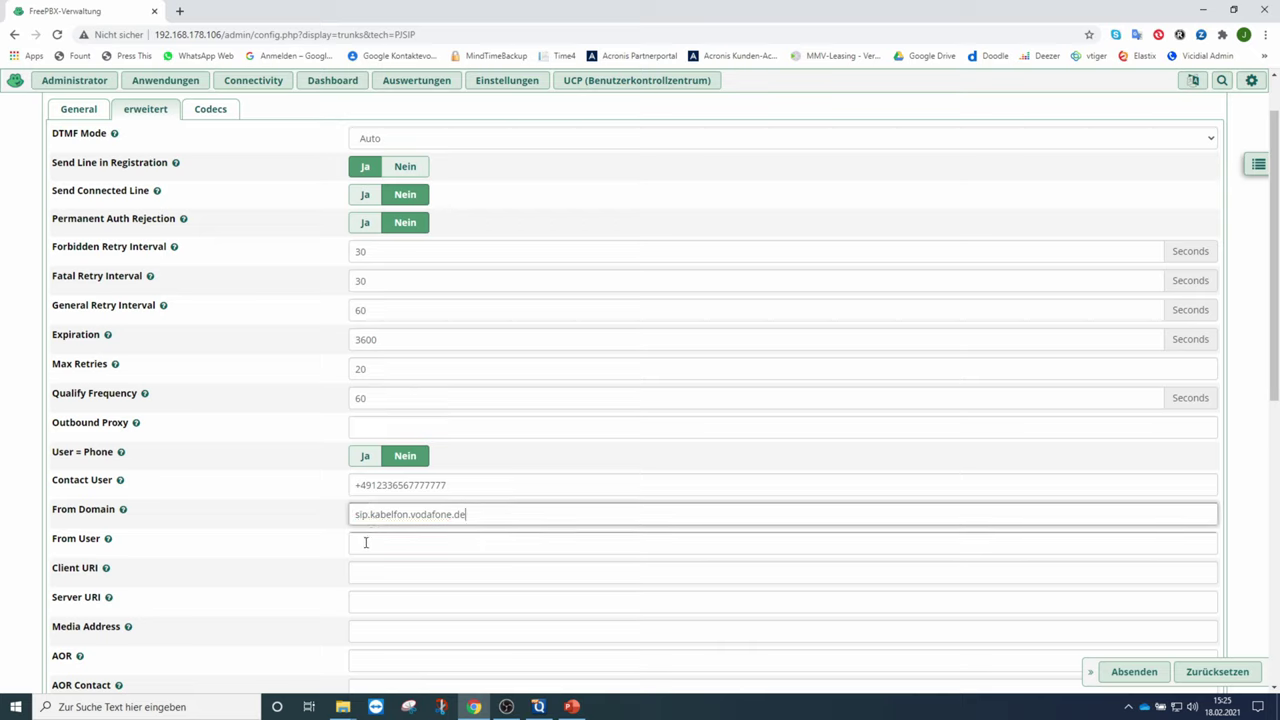
{"action": "left_click", "coordinate": [367, 543]}
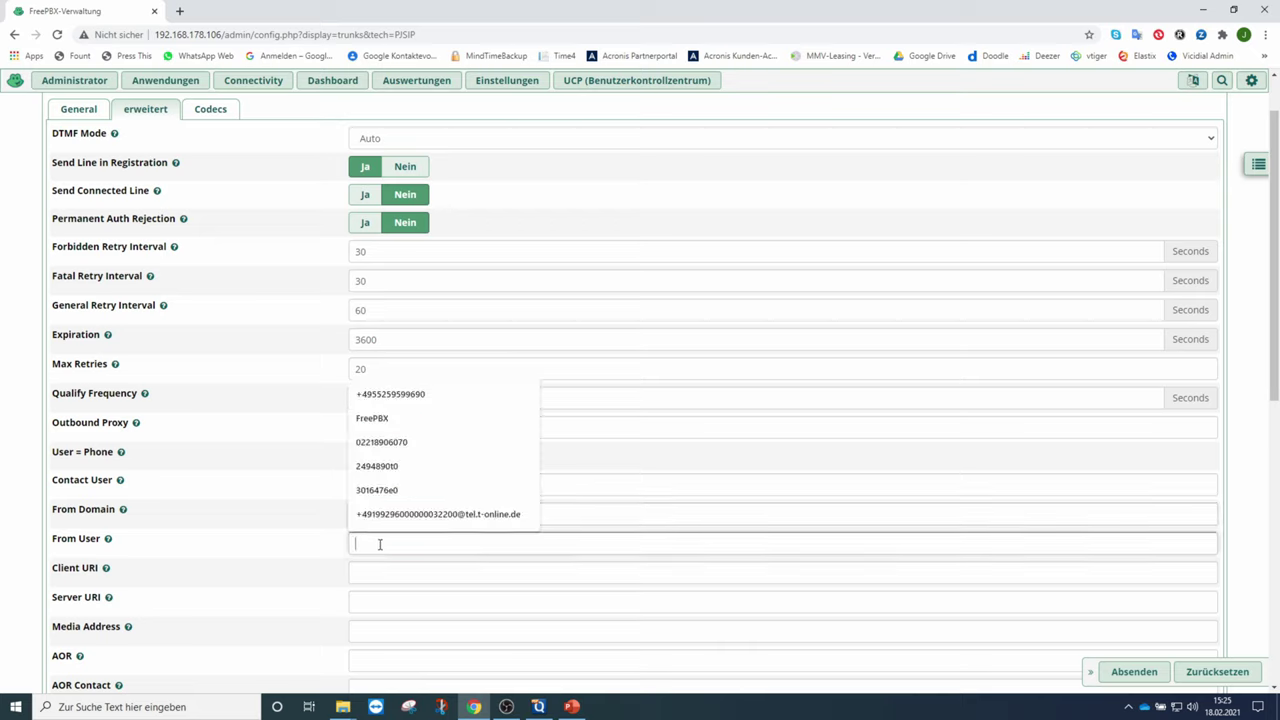
{"action": "left_click", "coordinate": [281, 411]}
- Copy the Contact User number into the From User field
{"action": "left_click", "coordinate": [431, 485]}
{"action": "left_click_drag", "start_coordinate": [449, 485], "coordinate": [320, 486]}
{"action": "key", "text": "ctrl+c"}
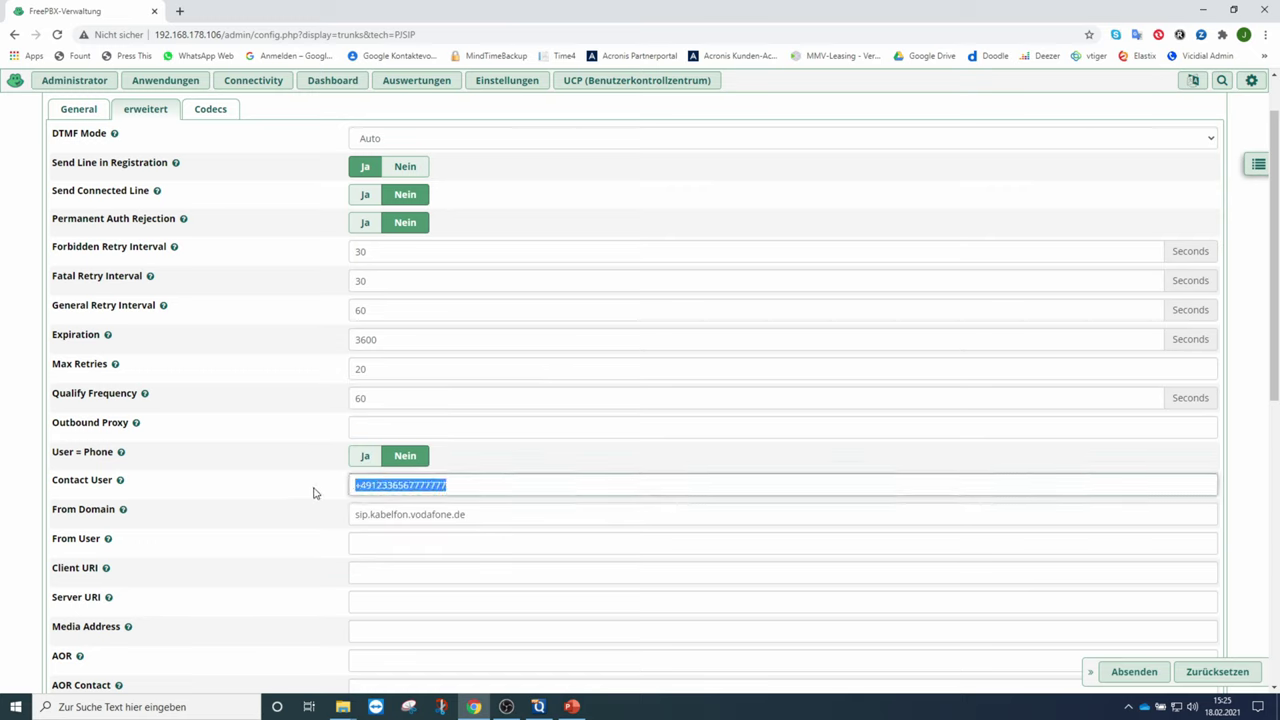
{"action": "left_click", "coordinate": [375, 541]}
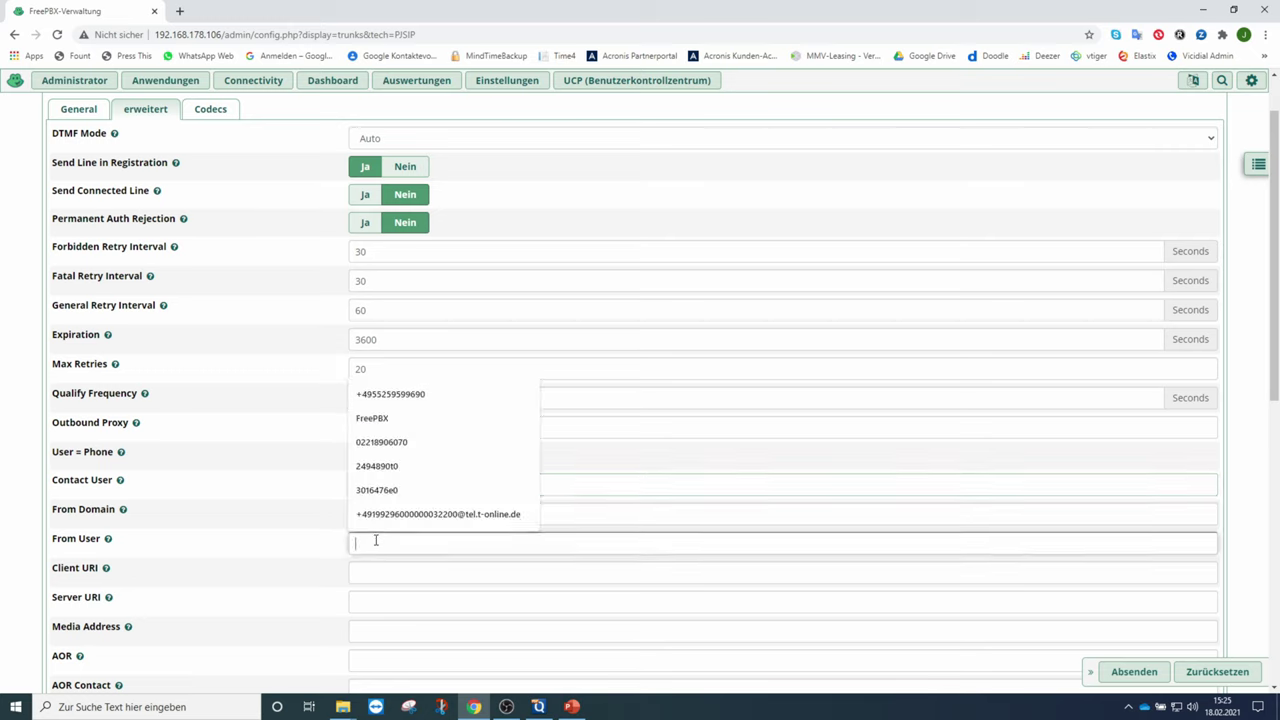
{"action": "key", "text": "ctrl+v"}
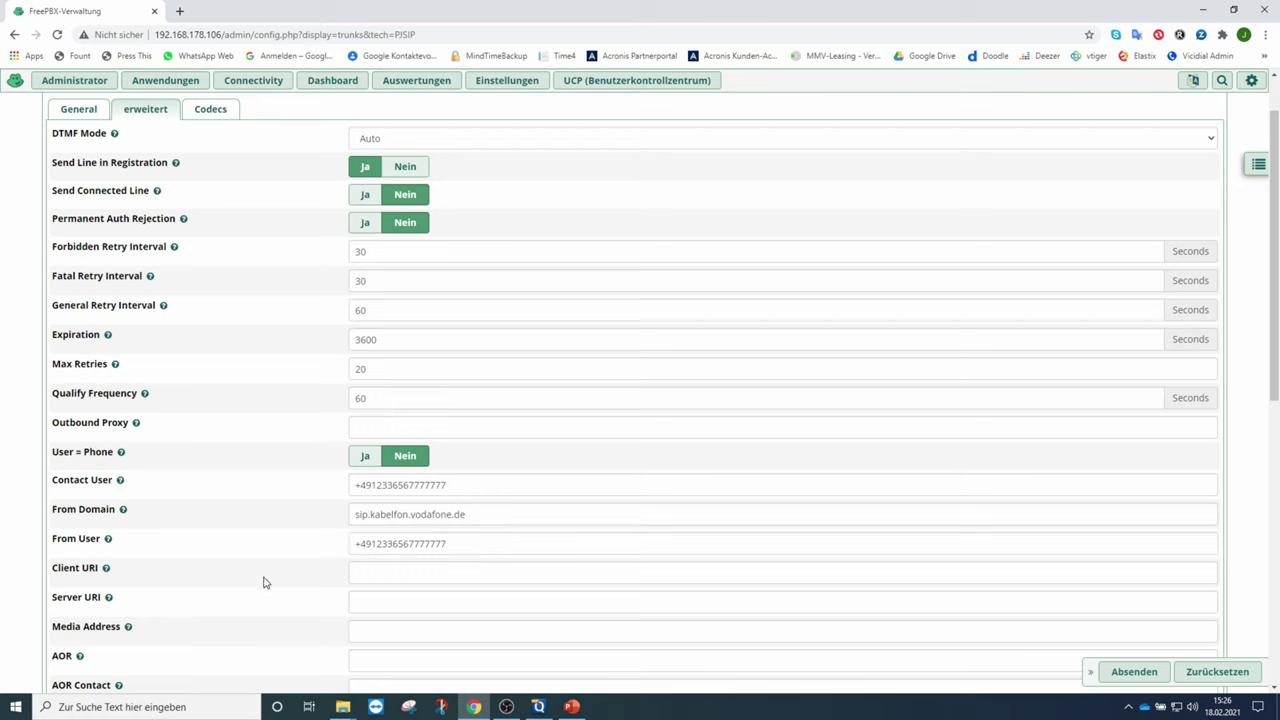
{"action": "left_click", "coordinate": [352, 577]}
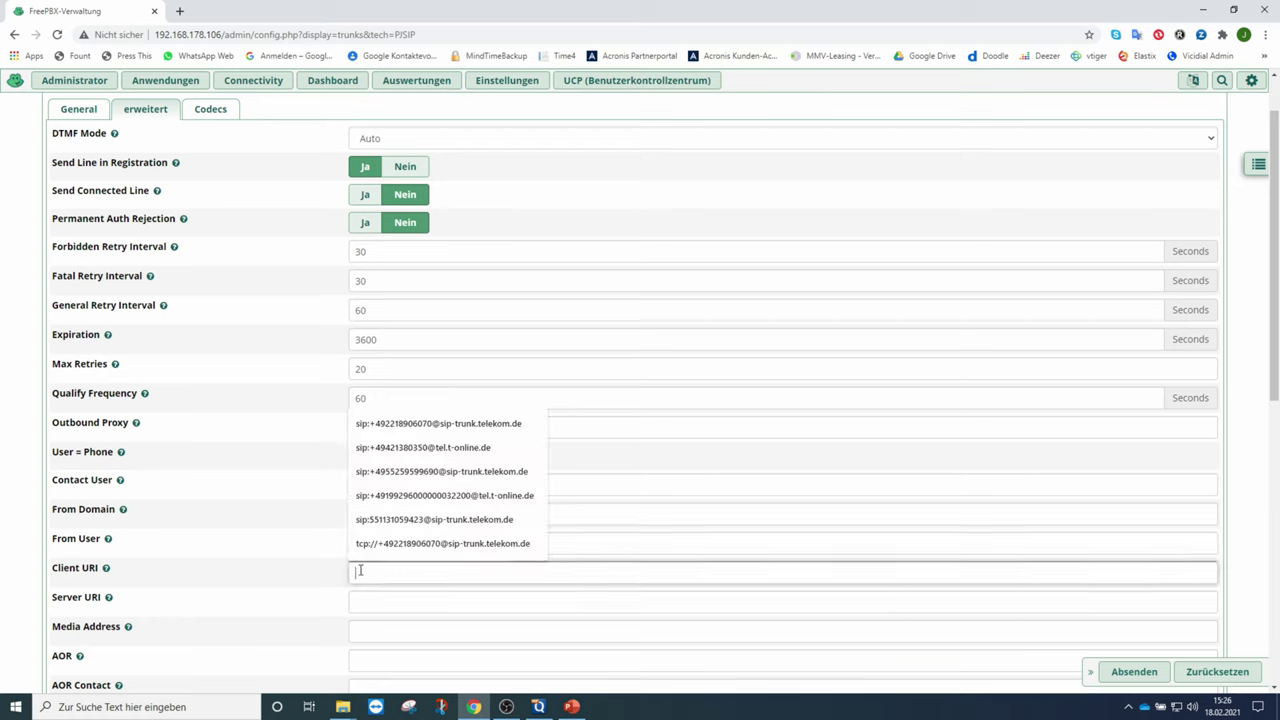
{"action": "type", "text": "sip"}
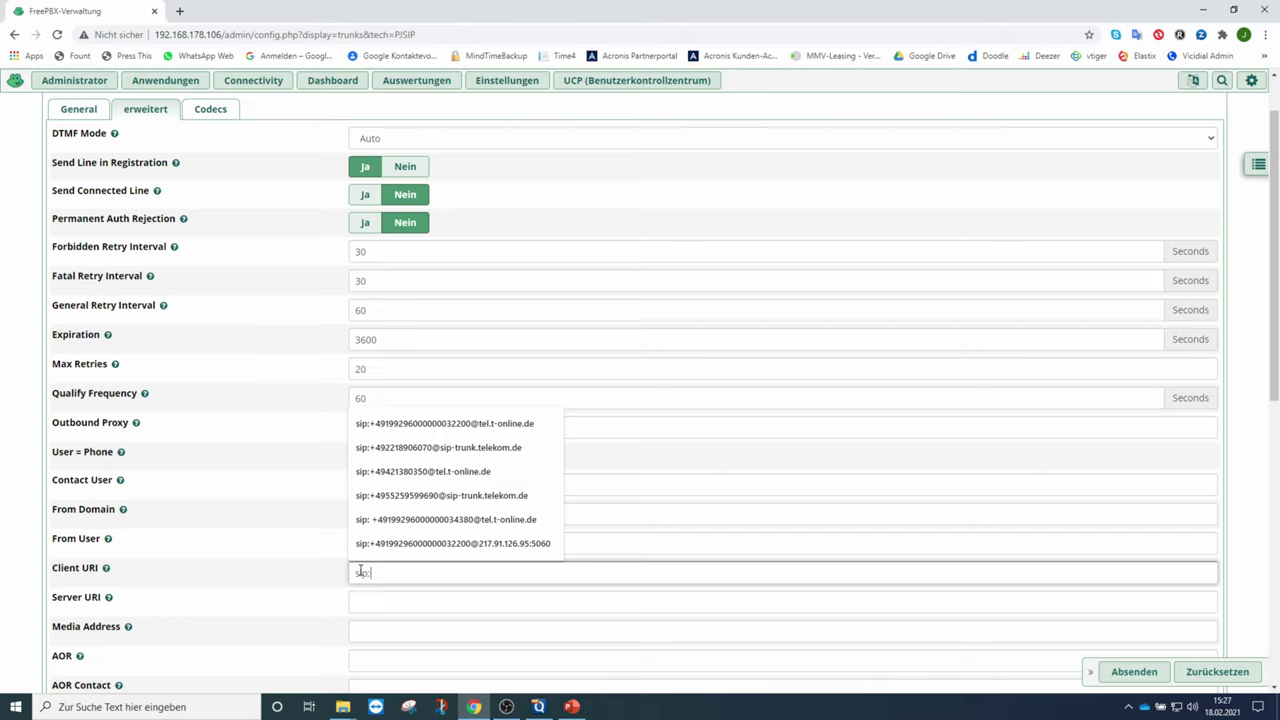
{"action": "type", "text": ":5060"}
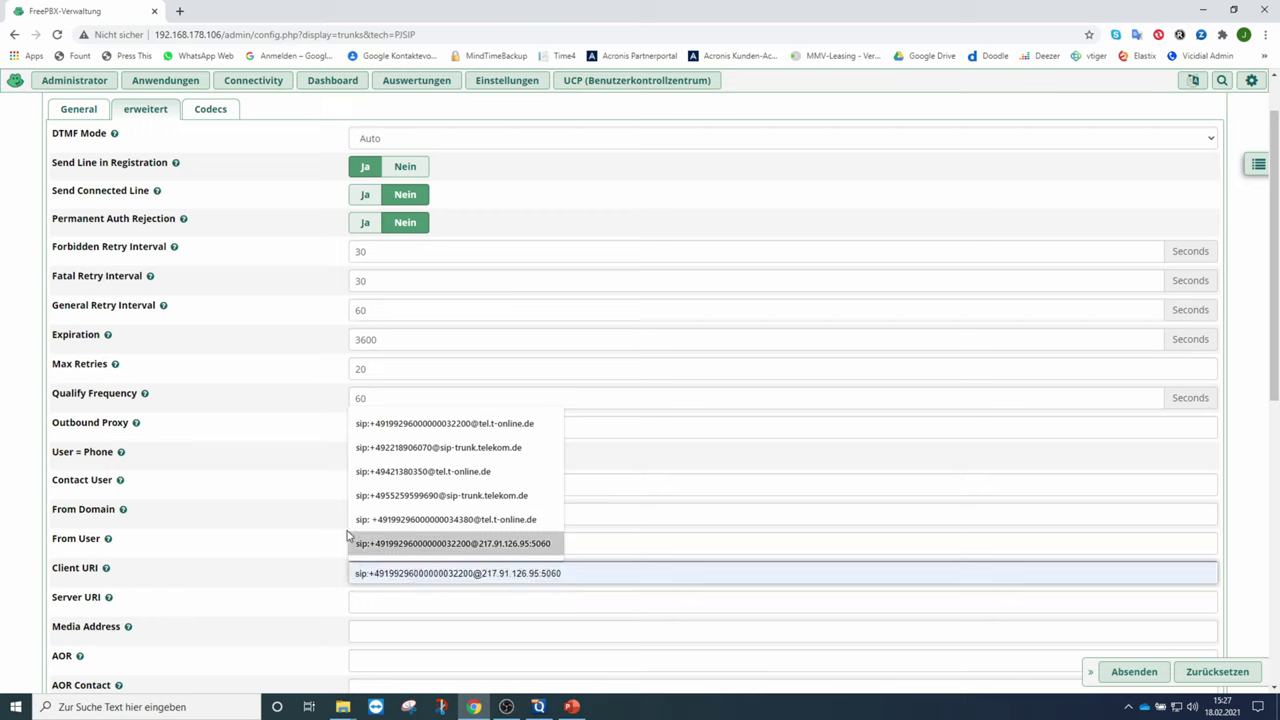
{"action": "key", "text": "Escape"}
{"action": "left_click", "coordinate": [450, 485]}
{"action": "left_click_drag", "start_coordinate": [450, 485], "coordinate": [339, 499]}
{"action": "key", "text": "ctrl+c"}
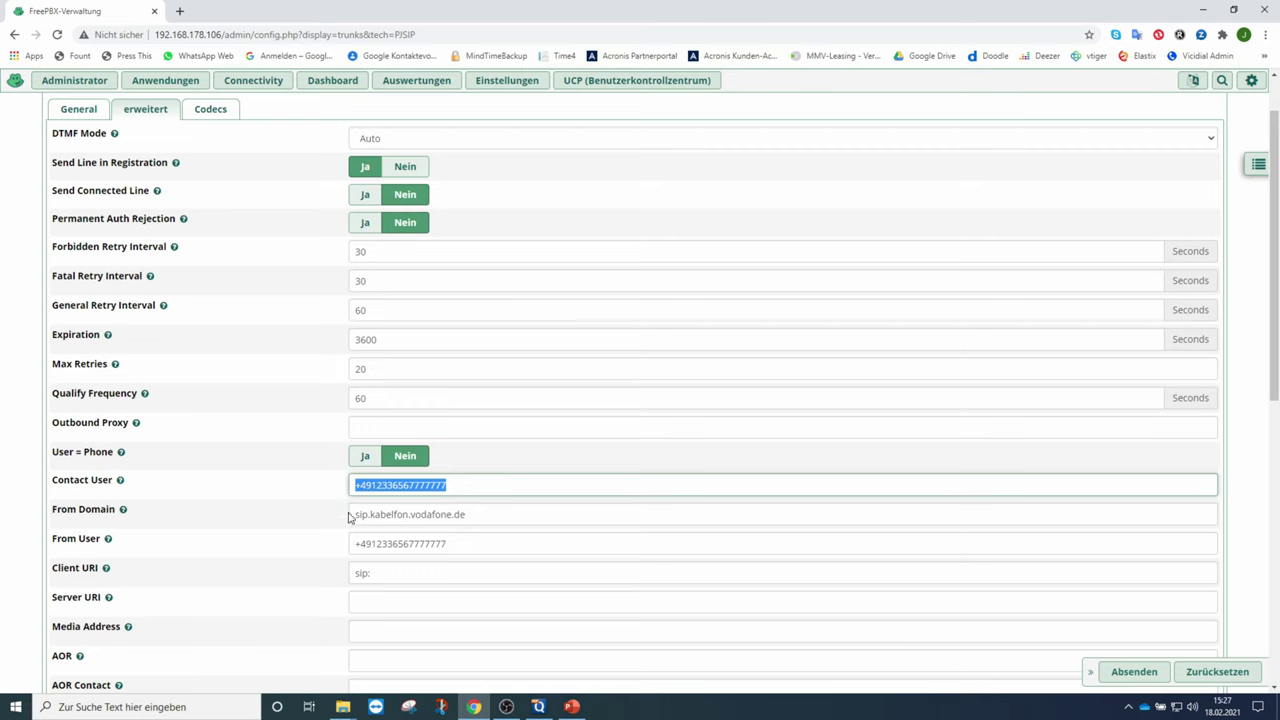
{"action": "left_click", "coordinate": [391, 573]}
{"action": "key", "text": "ctrl+v"}
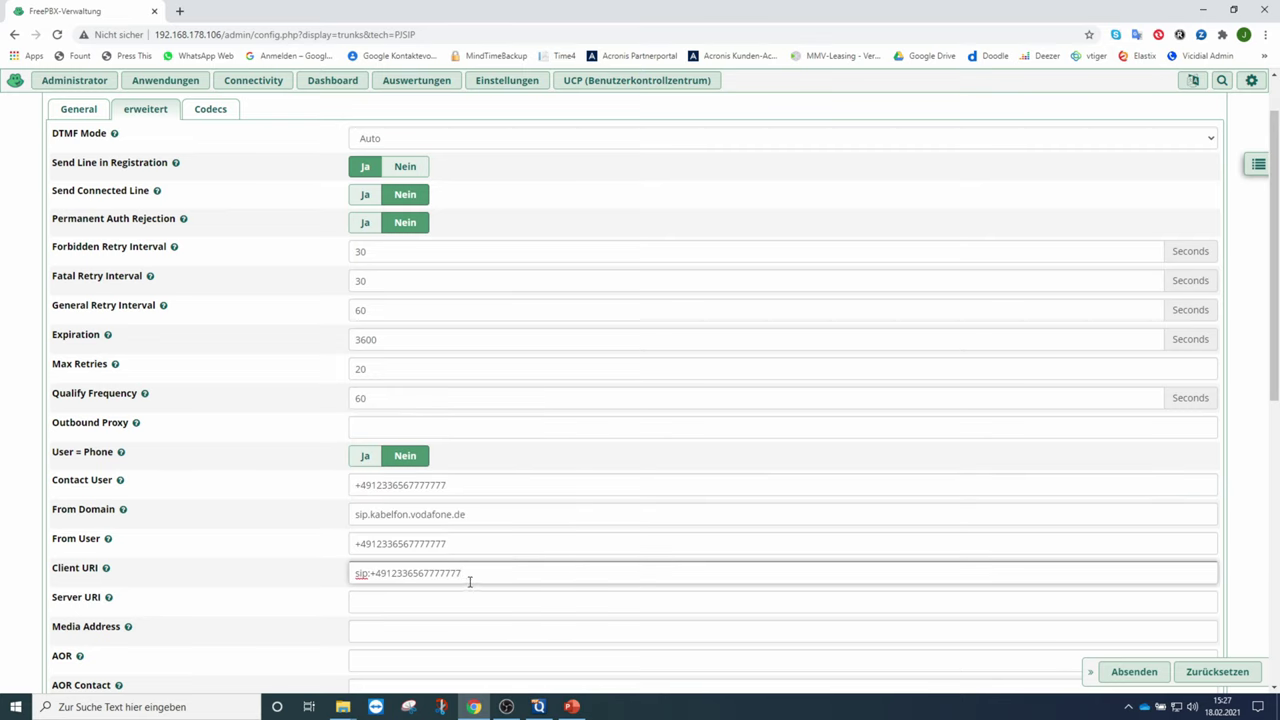
{"action": "type", "text": "@sip.kabelfon.vodafone"}
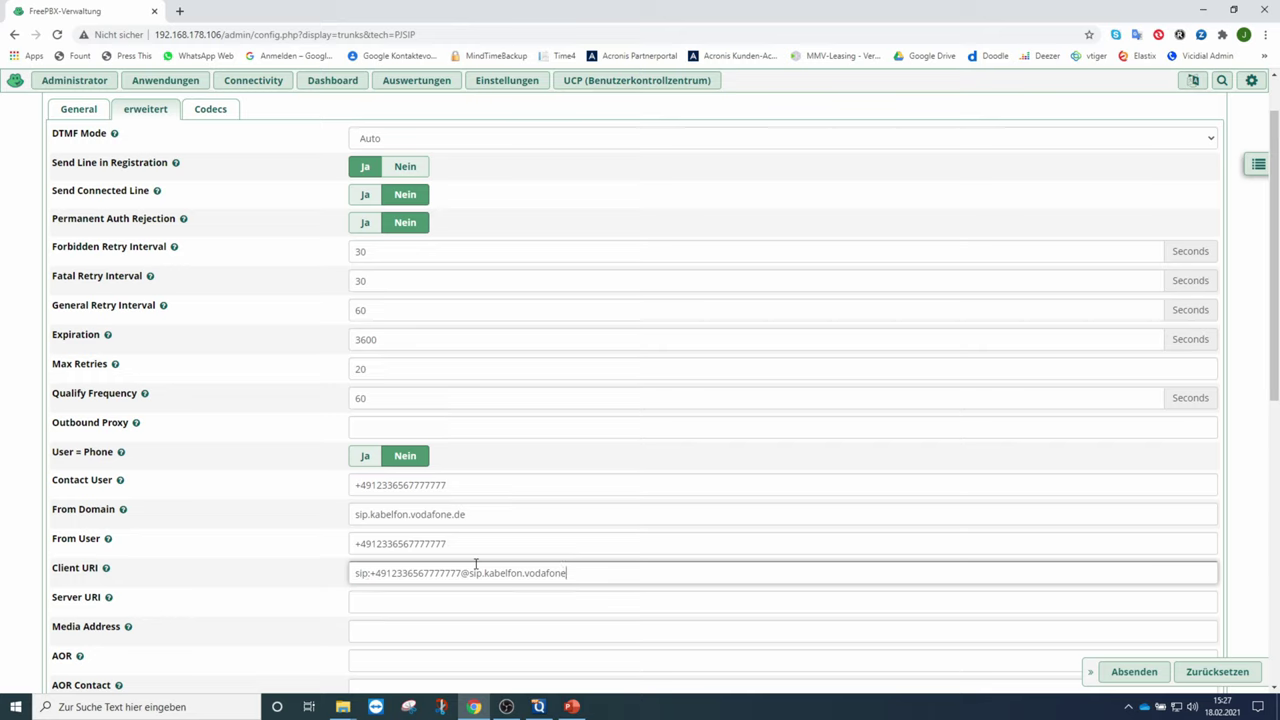
{"action": "type", "text": ".de:5060"}
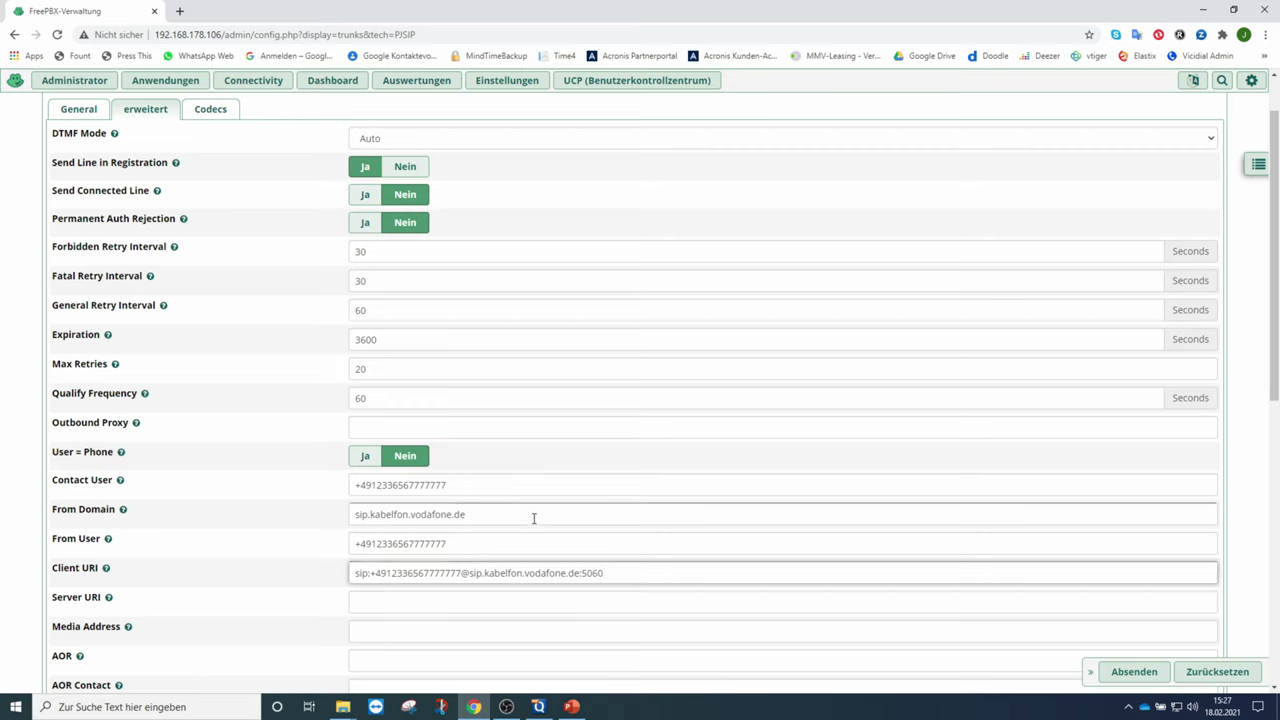
- Enter sip:sip.kabelfon.vodafone.de:5060 in the Server URI field
{"action": "left_click", "coordinate": [367, 604]}
{"action": "type", "text": "si"}
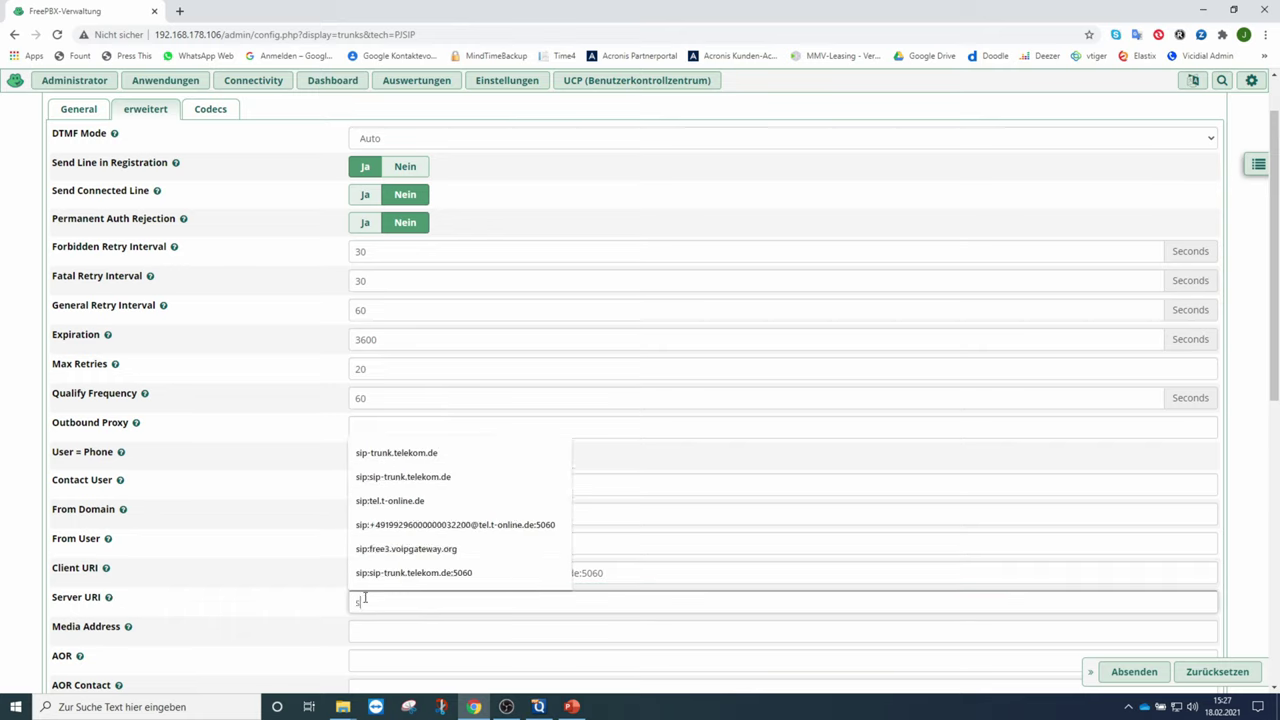
{"action": "type", "text": "p:"}
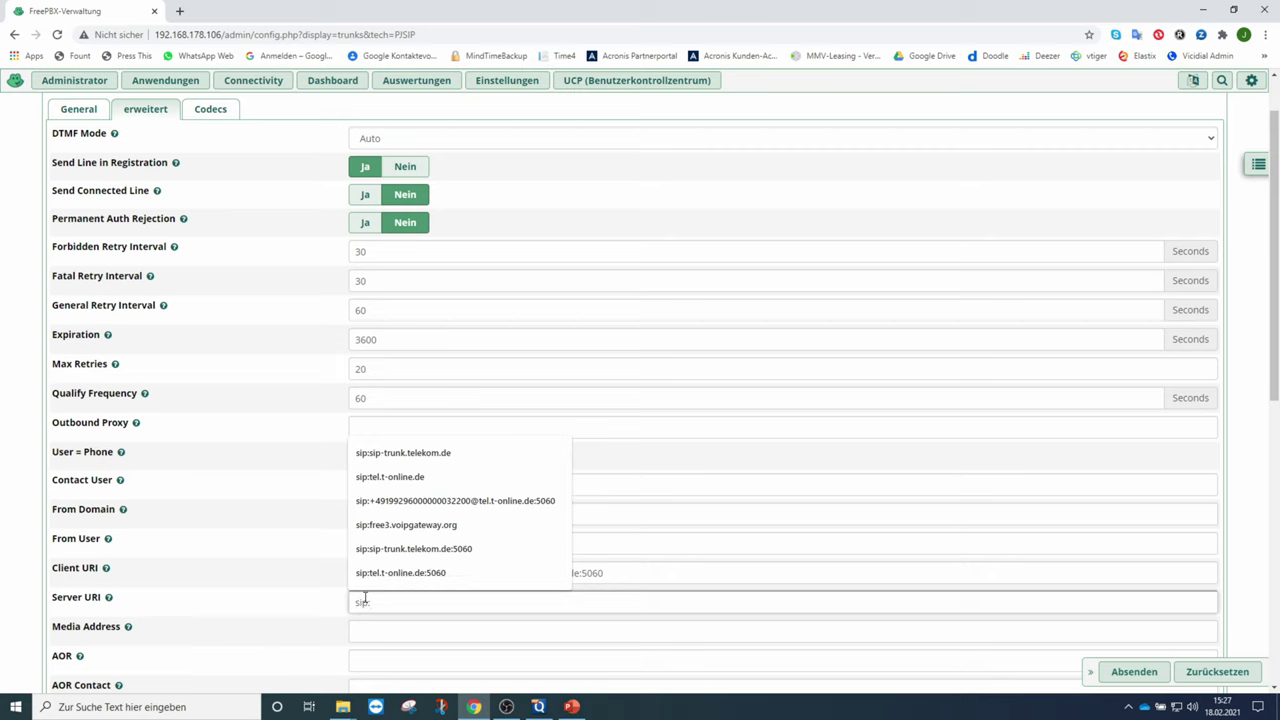
{"action": "type", "text": "sip.ka"}
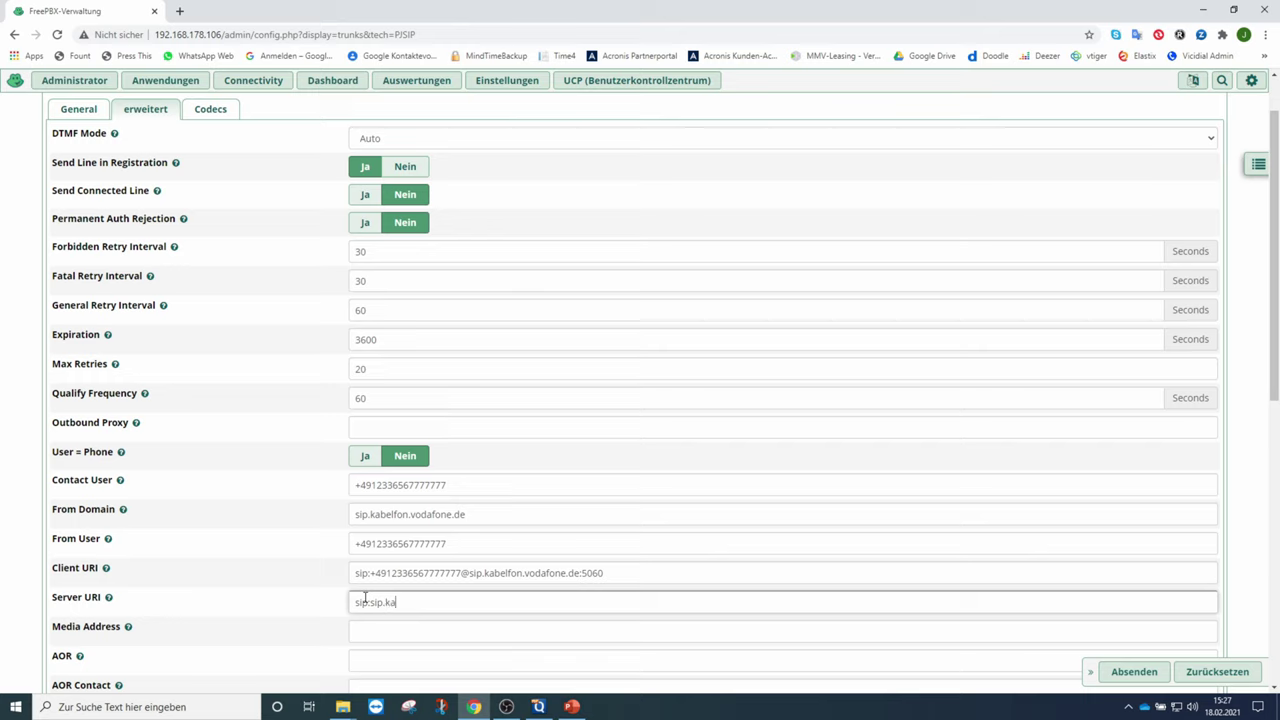
{"action": "type", "text": "belfon.vodafone"}
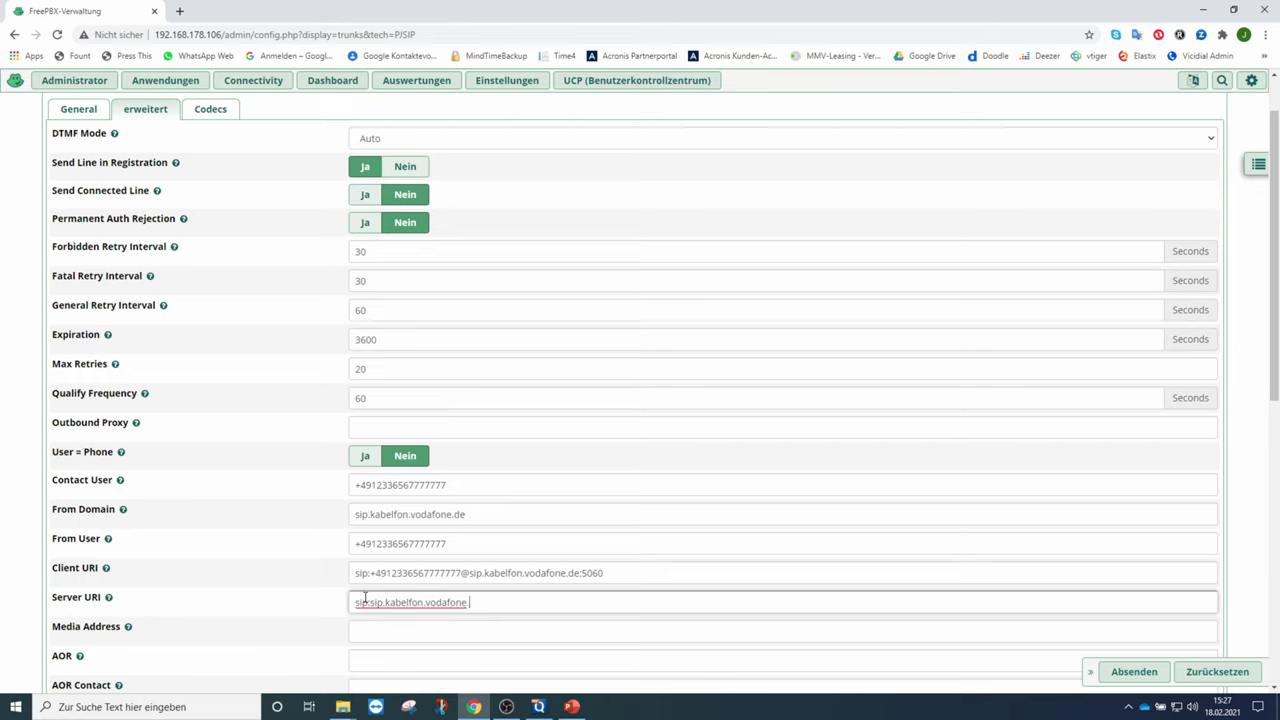
{"action": "type", "text": ".de:5060"}
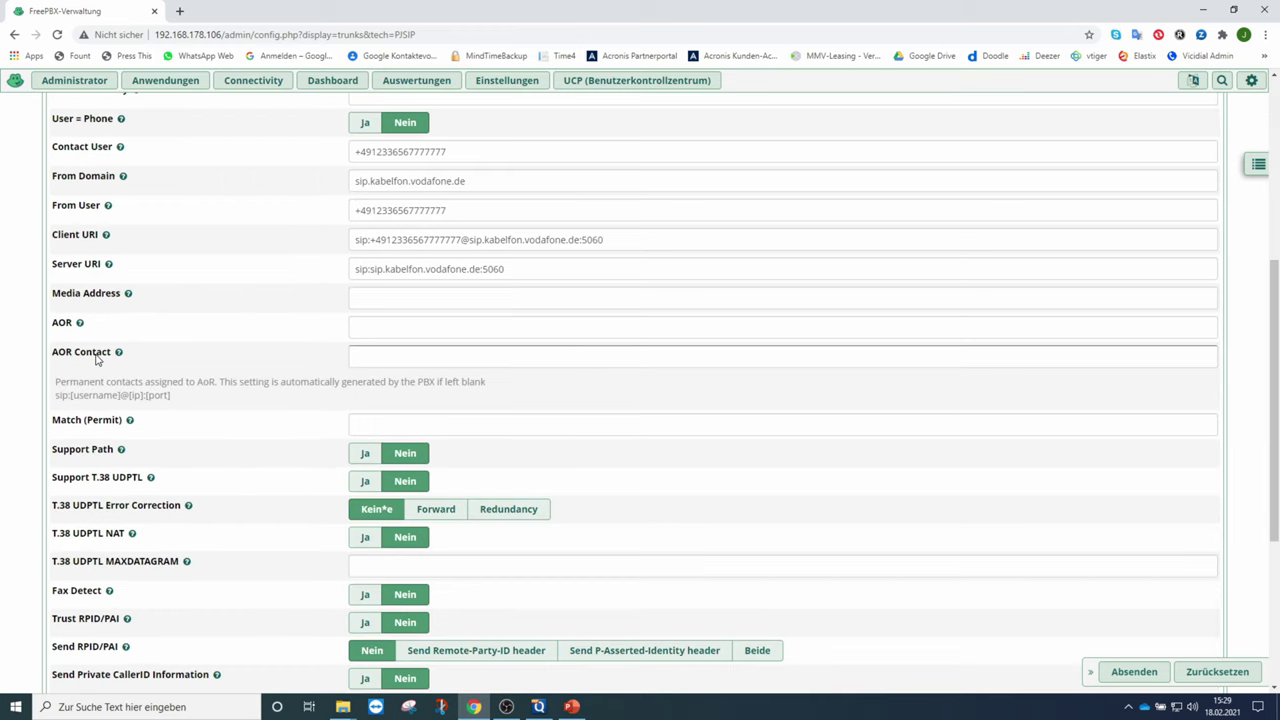
- Copy the Client URI value and paste it into AOR Contact
{"action": "left_click", "coordinate": [608, 240]}
{"action": "left_click_drag", "start_coordinate": [608, 240], "coordinate": [326, 243]}
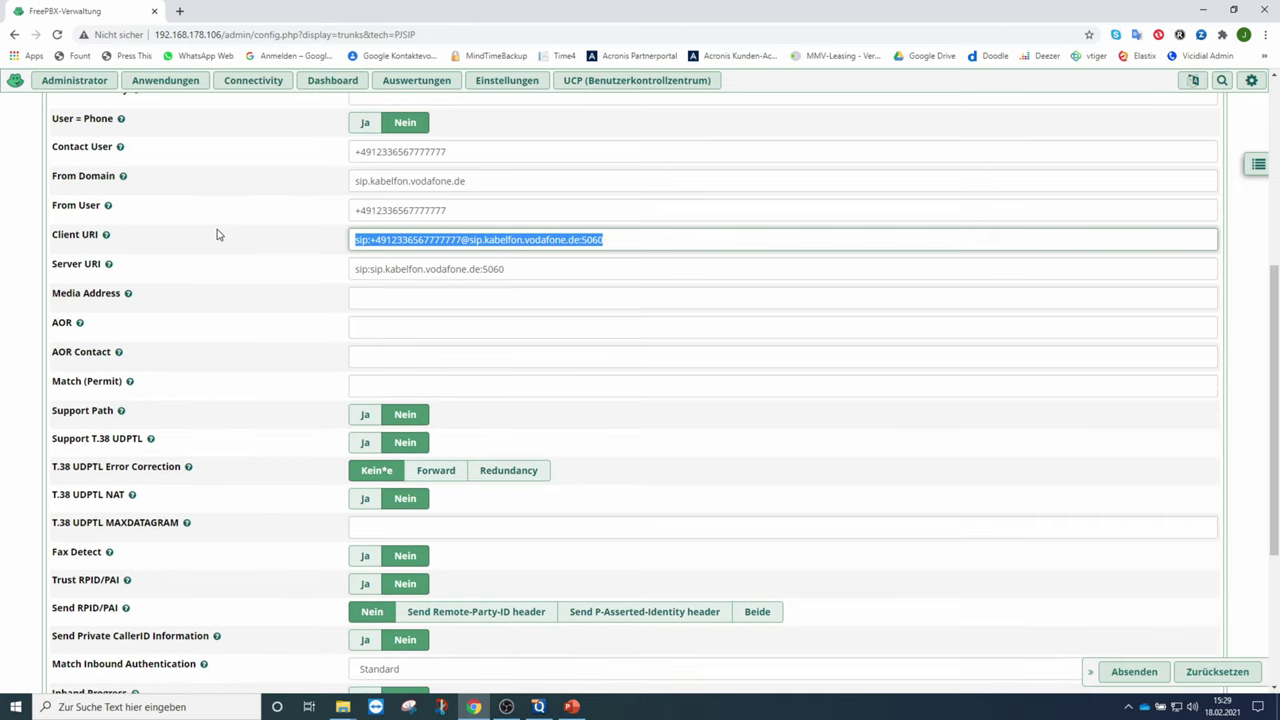
{"action": "left_click", "coordinate": [369, 354]}
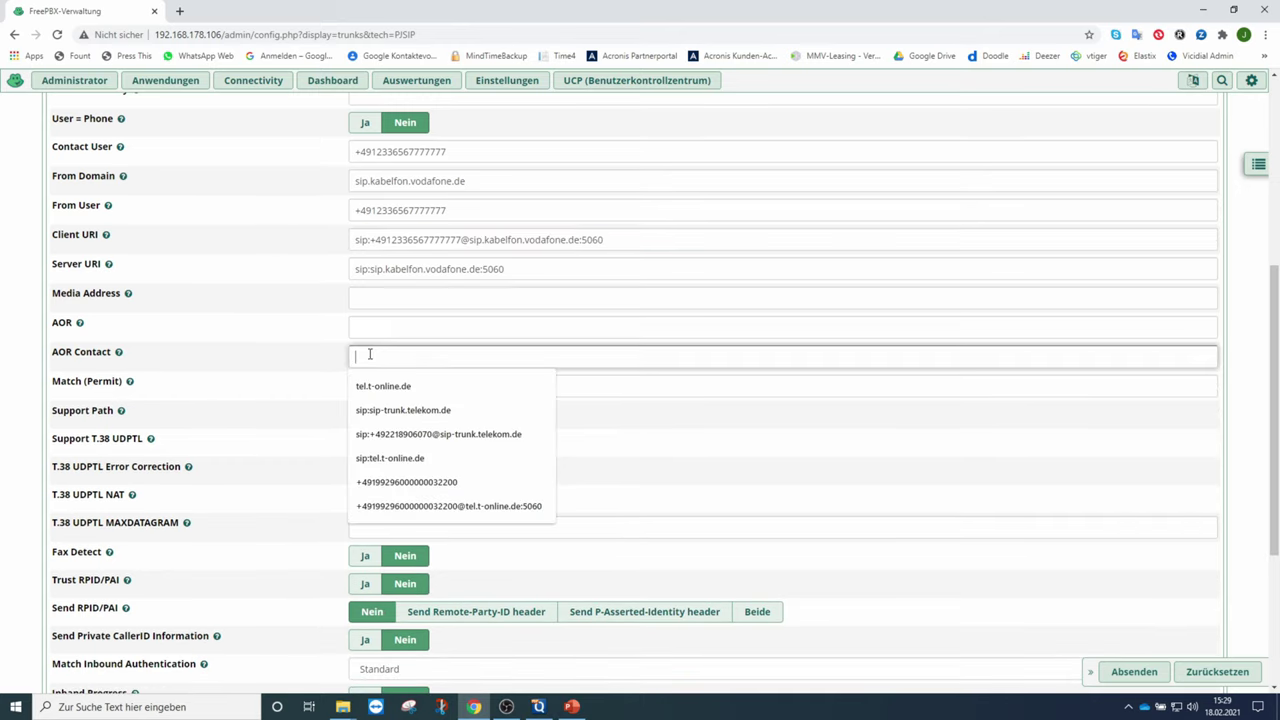
{"action": "key", "text": "ctrl+v"}
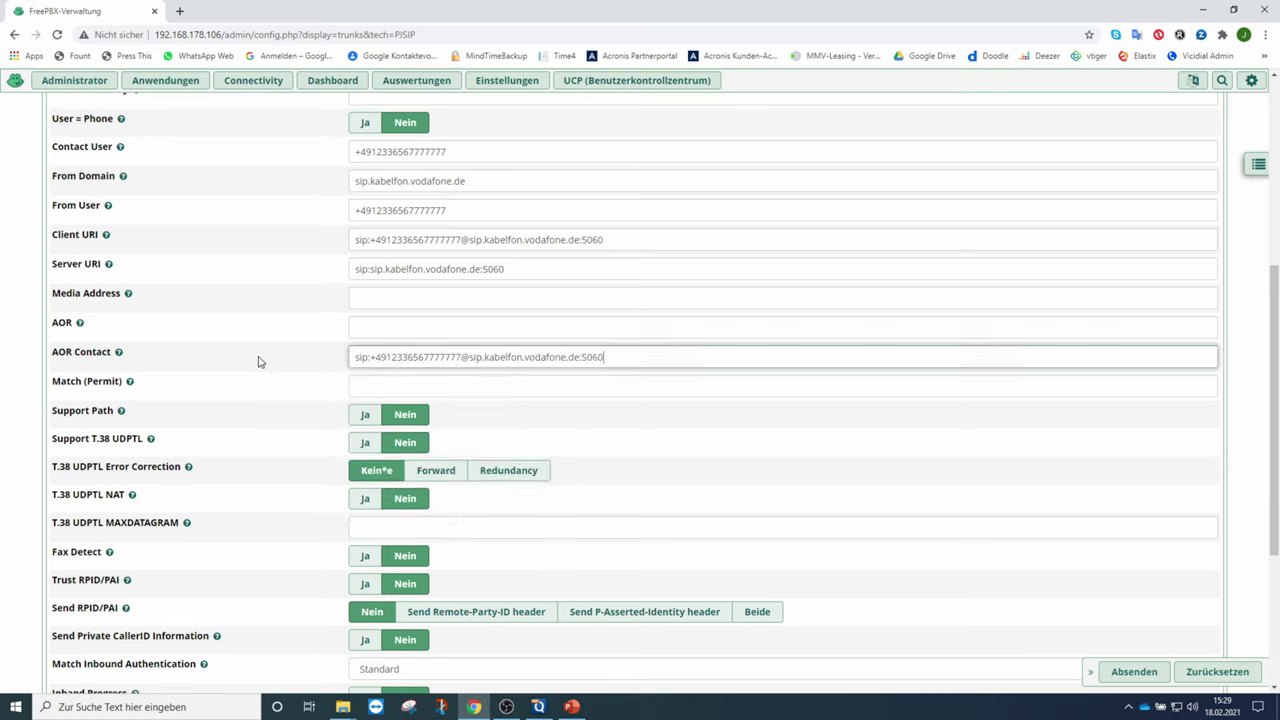
{"action": "left_click", "coordinate": [309, 394]}
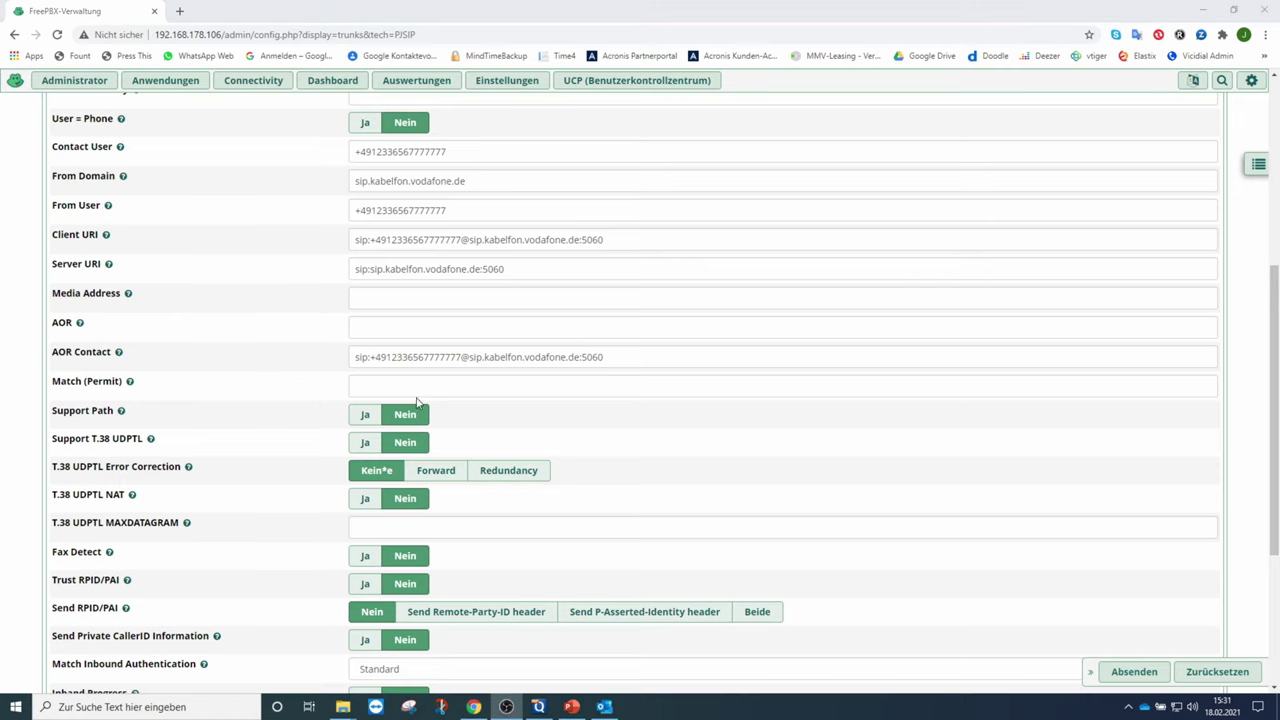
{"action": "left_click", "coordinate": [603, 329]}
{"action": "scroll", "coordinate": [650, 338], "scroll_direction": "up", "scroll_amount": 5}
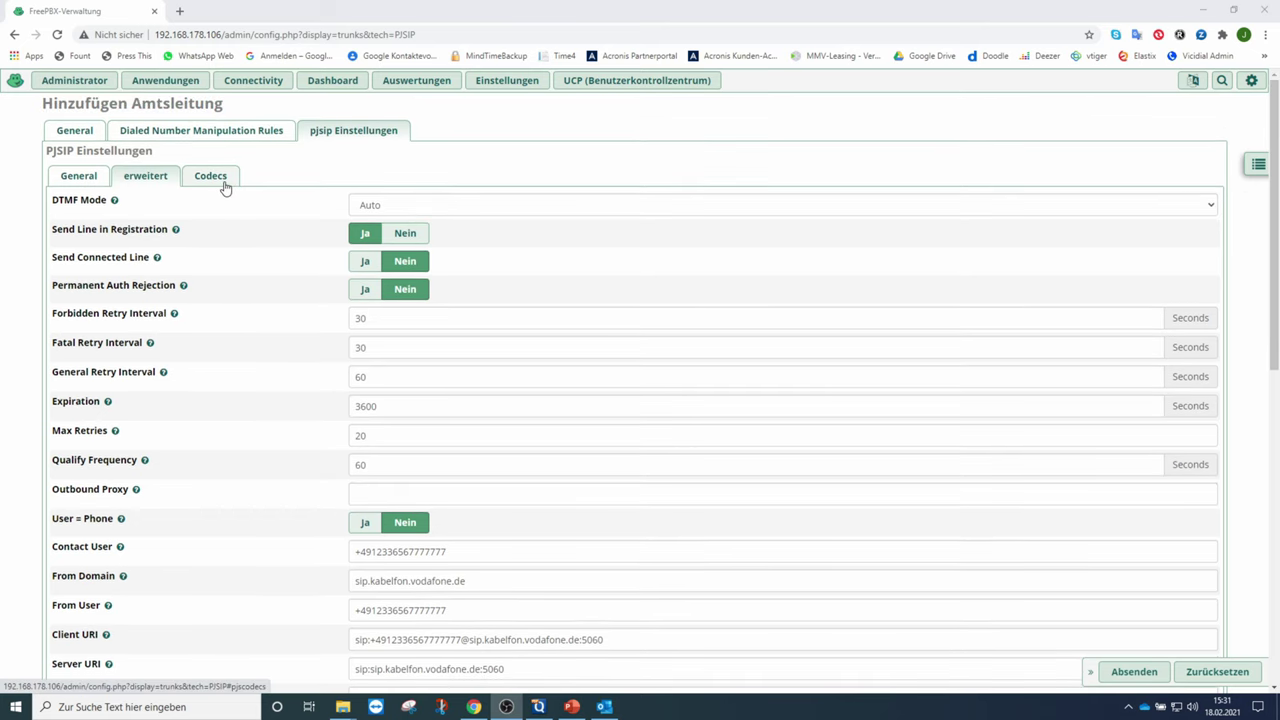
- Uncheck the gsm and g726 codecs, keeping g722, ulaw and alaw, and submit the trunk
{"action": "left_click", "coordinate": [225, 189]}
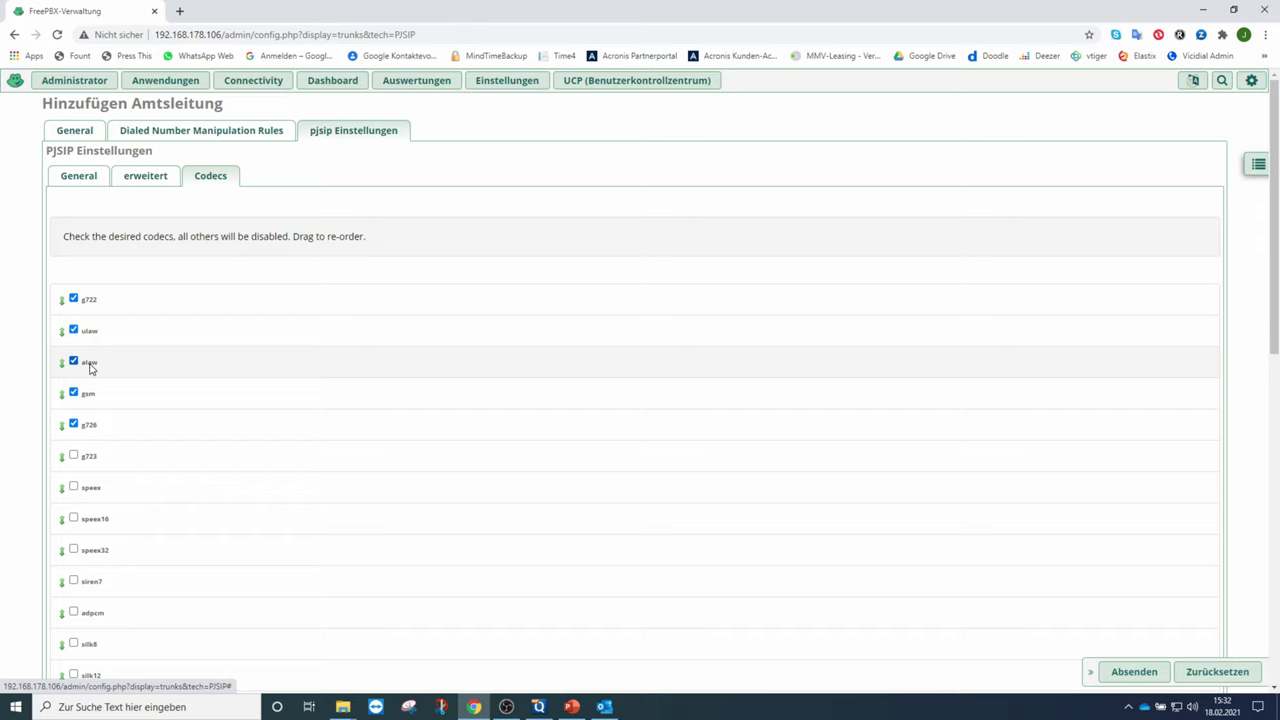
{"action": "left_click", "coordinate": [73, 392]}
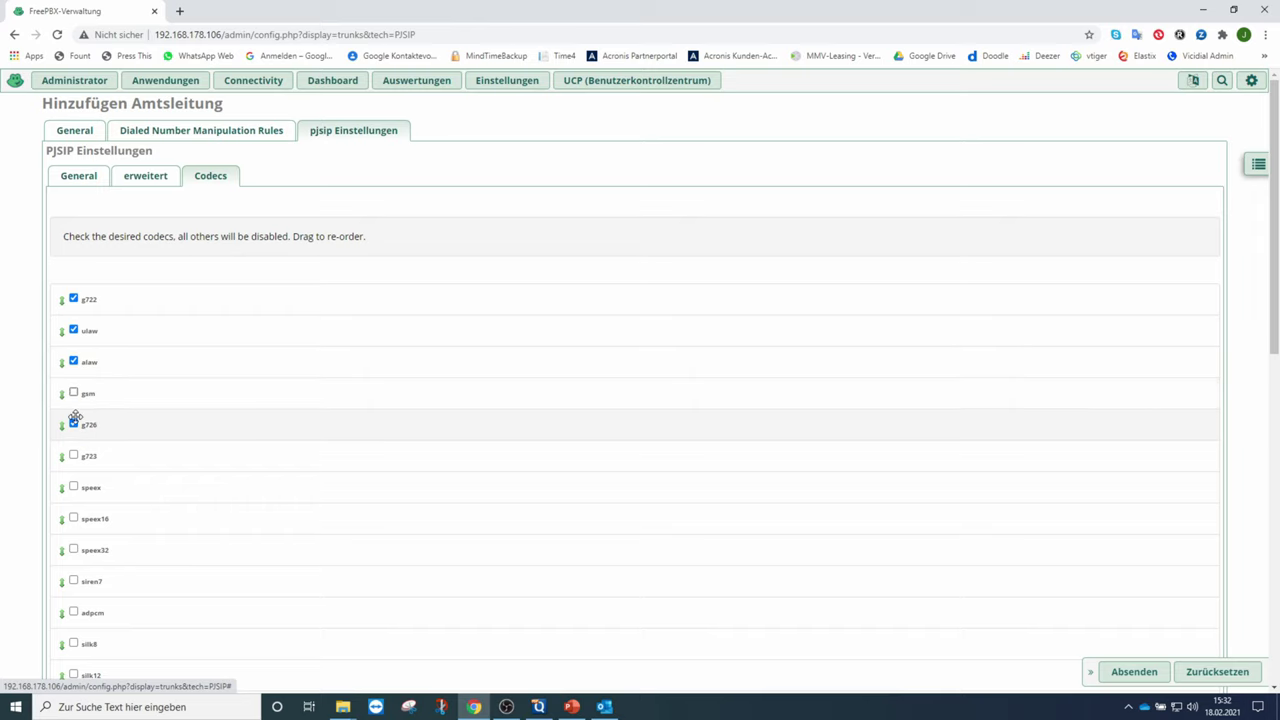
{"action": "left_click", "coordinate": [73, 424]}
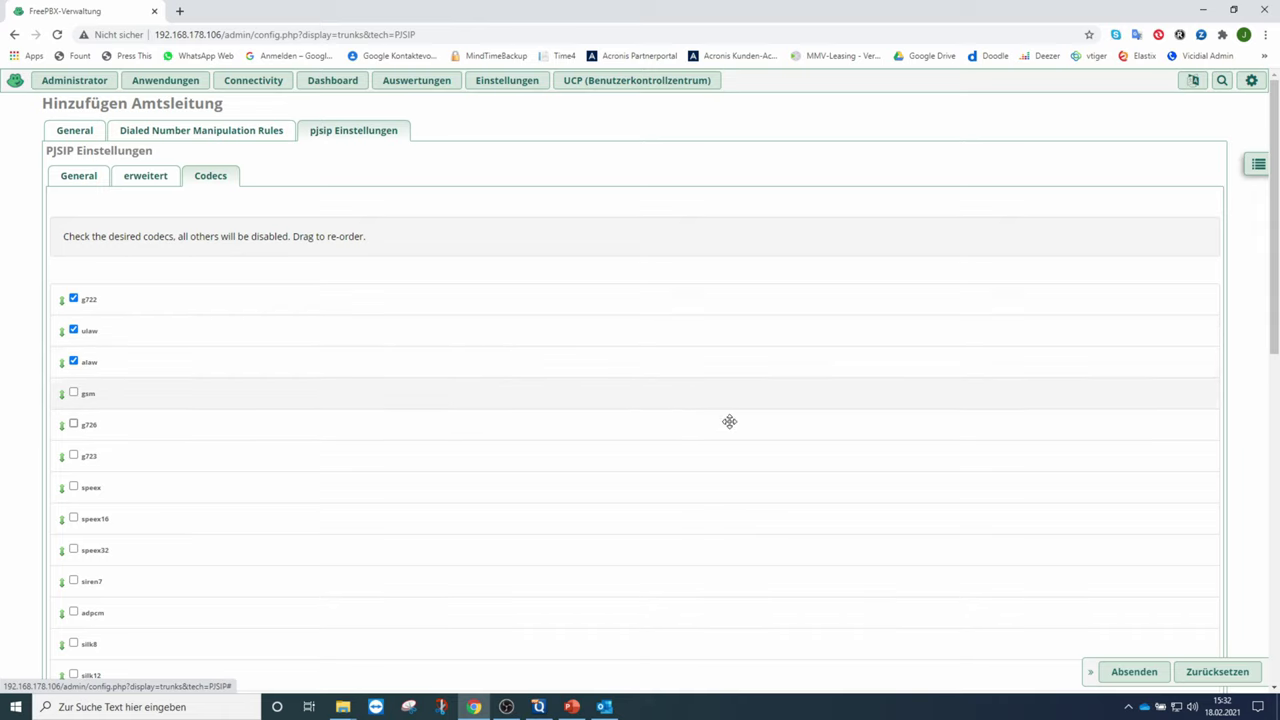
{"action": "left_click", "coordinate": [1125, 676]}
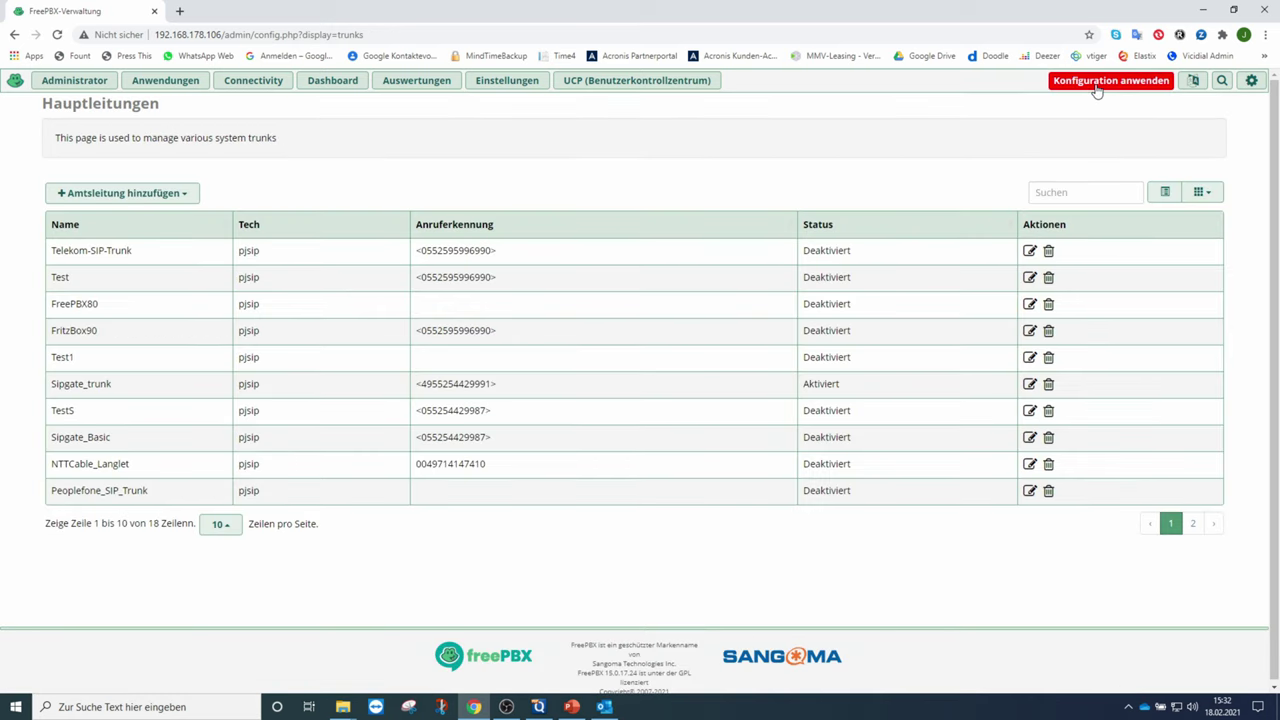
- Apply the pending configuration, then go to Connectivity > Inbound Routes
{"action": "left_click", "coordinate": [1097, 90]}
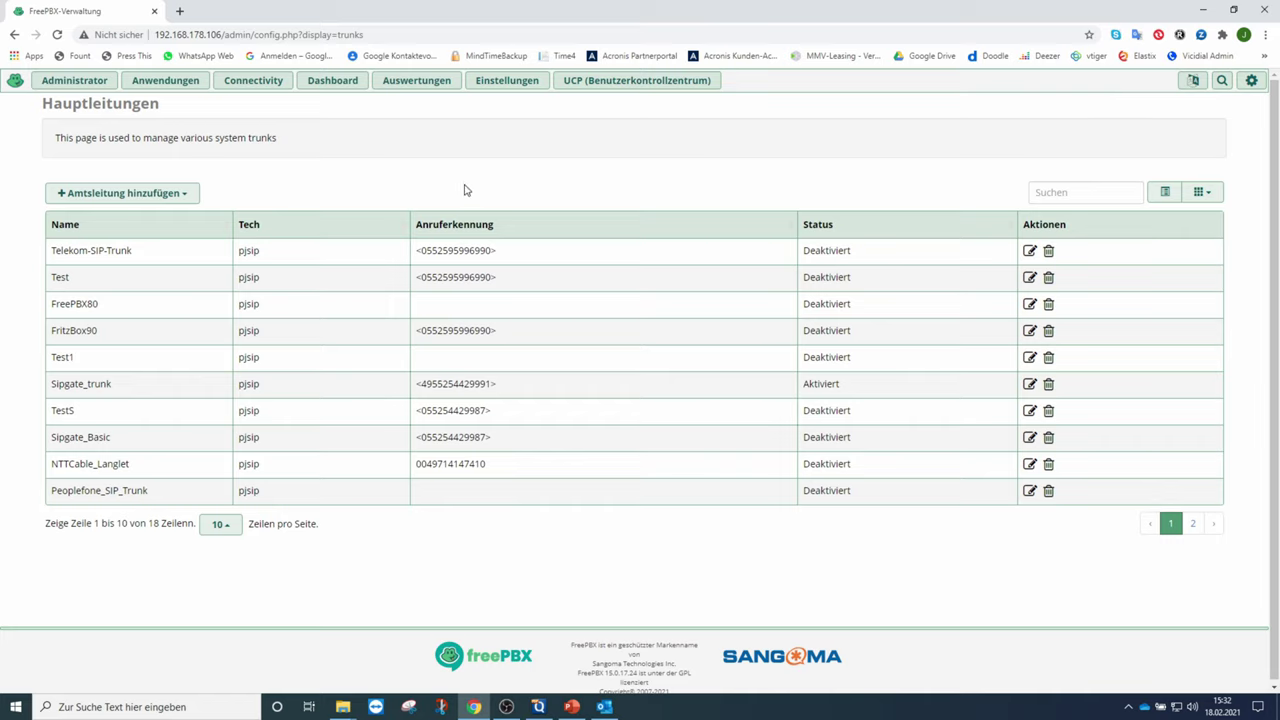
{"action": "left_click", "coordinate": [255, 85]}
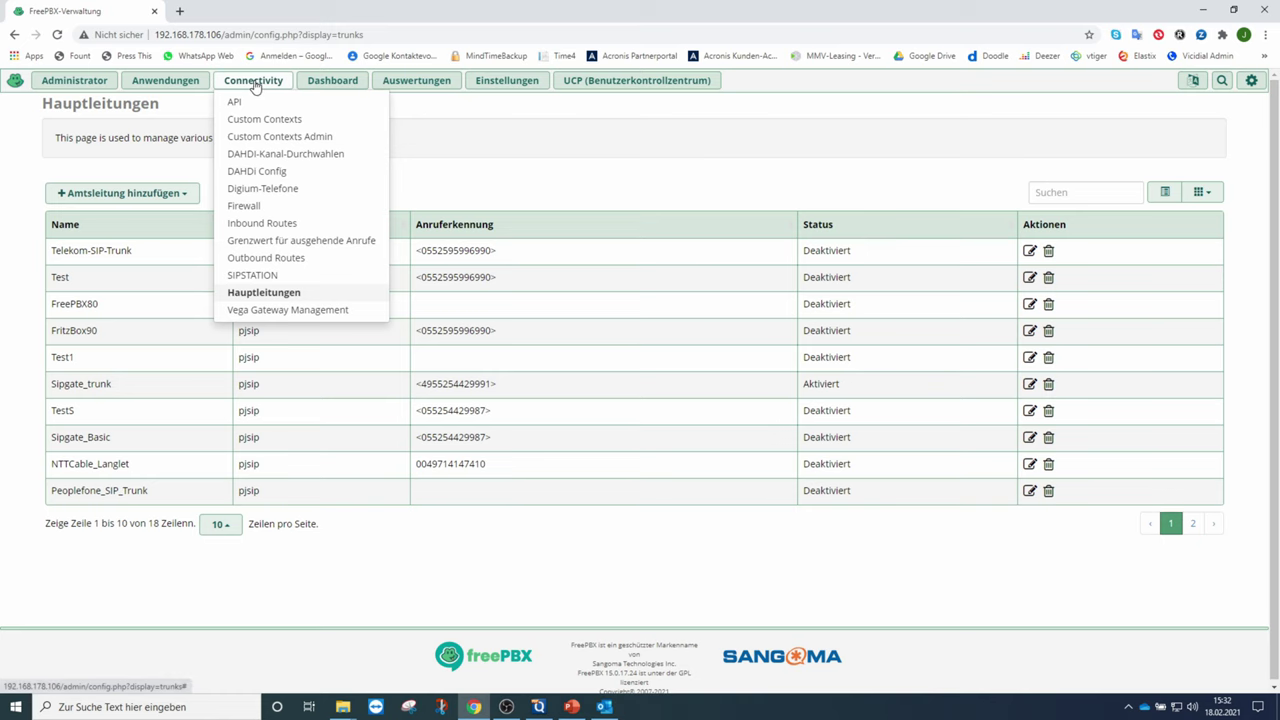
{"action": "left_click", "coordinate": [264, 225]}
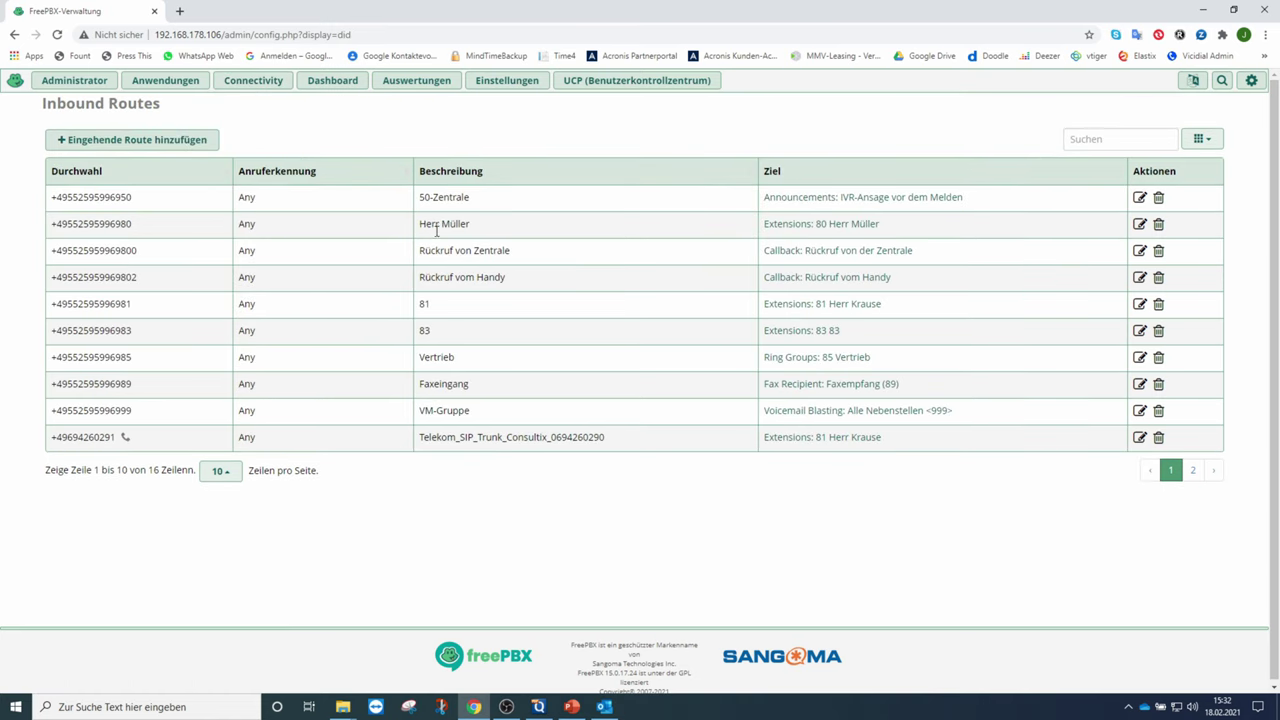
- Edit the extension 80 inbound route and select its DID number
{"action": "left_click", "coordinate": [1139, 225]}
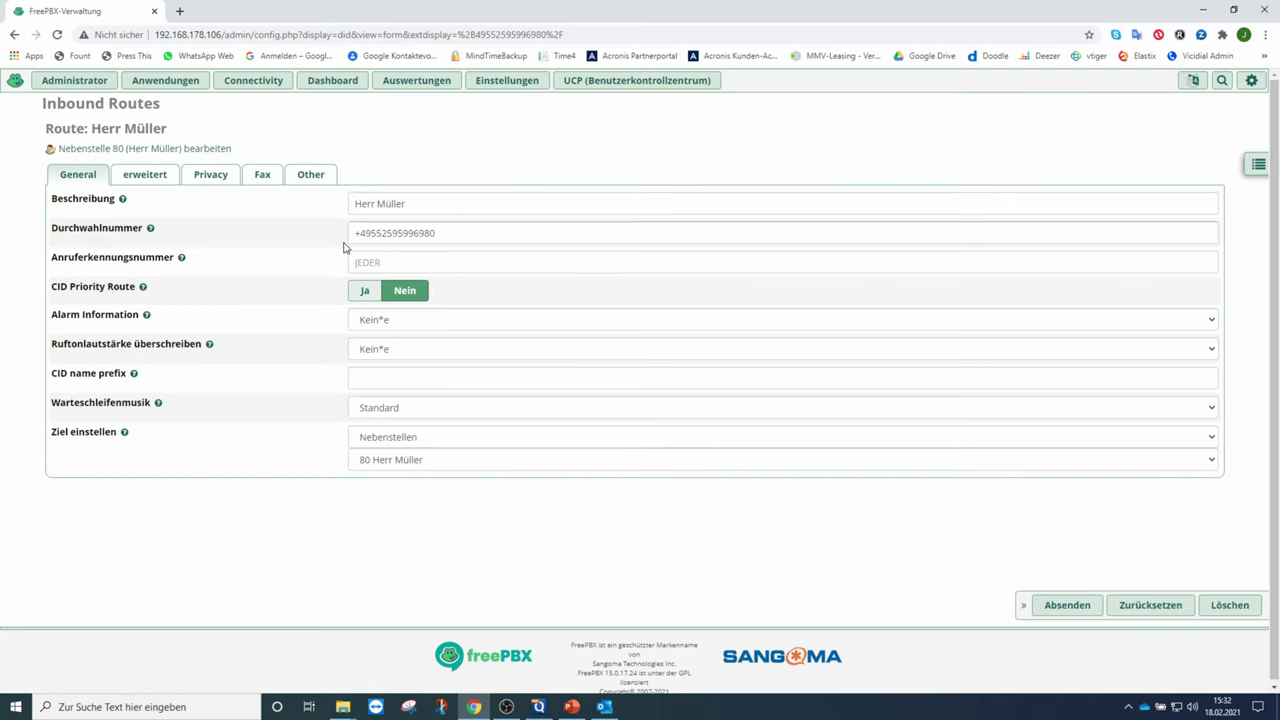
{"action": "mouse_move", "coordinate": [438, 232]}
{"action": "left_mouse_down"}
{"action": "mouse_move", "coordinate": [357, 232]}
{"action": "mouse_move", "coordinate": [437, 232]}
{"action": "left_mouse_up"}
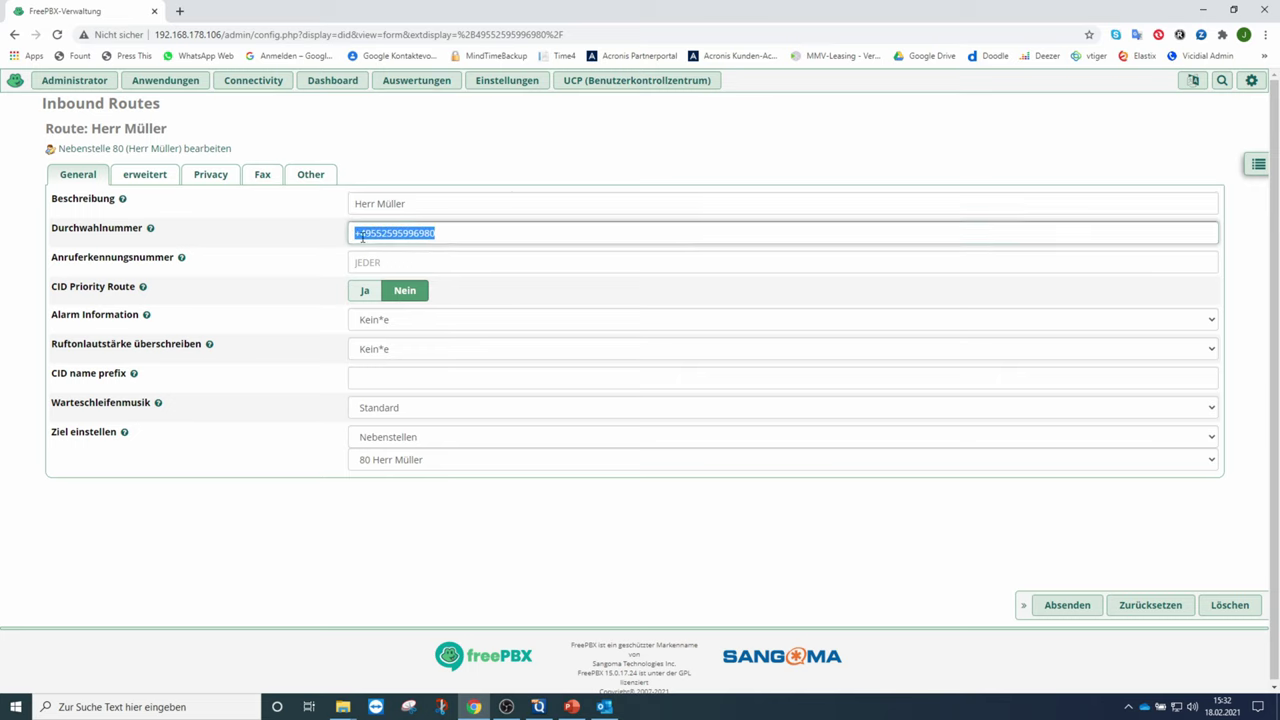